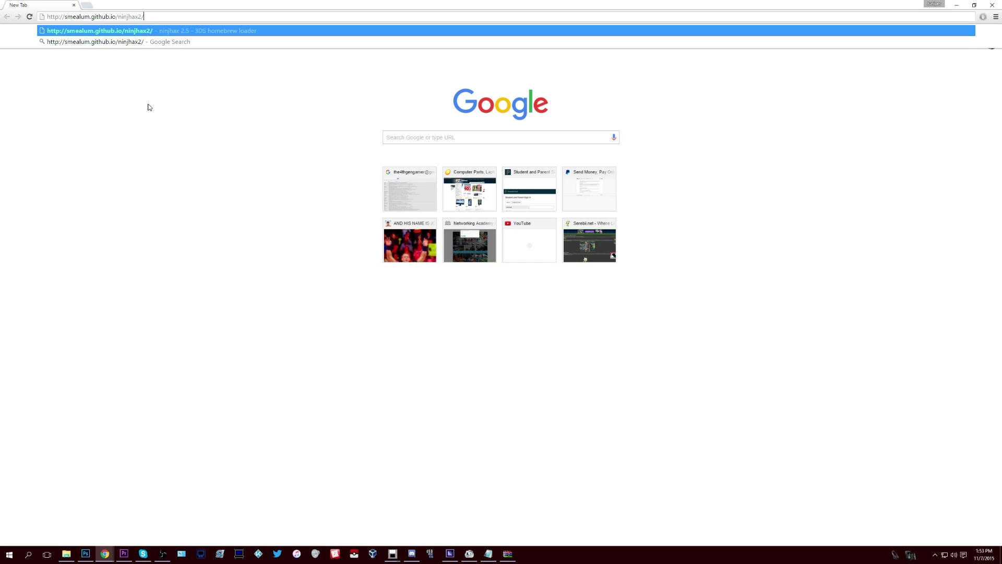
- Open smealum.github.io/ninjhax2/ and go to its Get ninjhax section
{"action": "key", "text": "Return"}
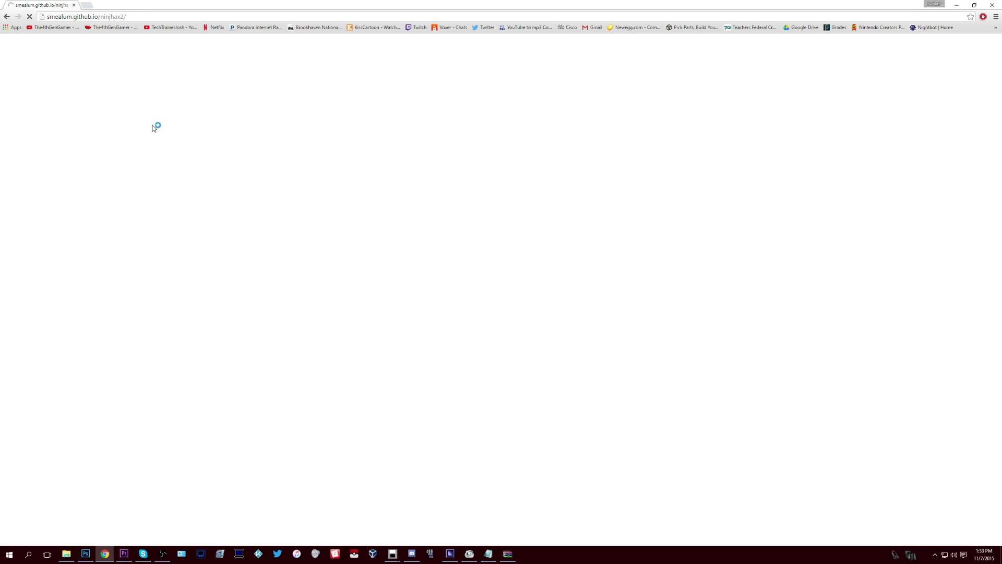
{"action": "scroll", "coordinate": [146, 135], "scroll_direction": "down", "scroll_amount": 4}
{"action": "scroll", "coordinate": [148, 150], "scroll_direction": "down", "scroll_amount": 3}
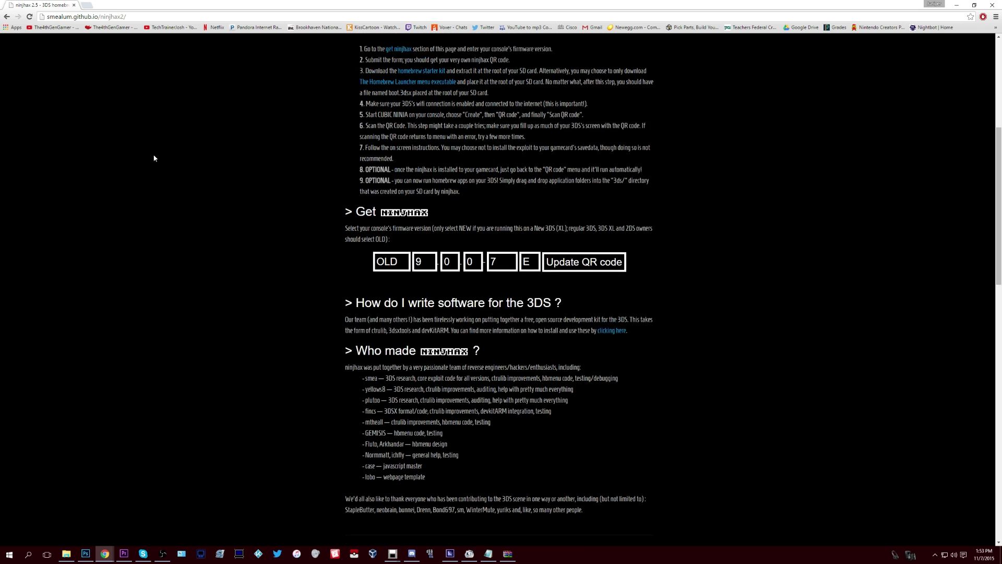
- Set the console firmware to OLD 10.2.0-28 U and generate the ninjhax QR code
{"action": "left_click", "coordinate": [424, 235]}
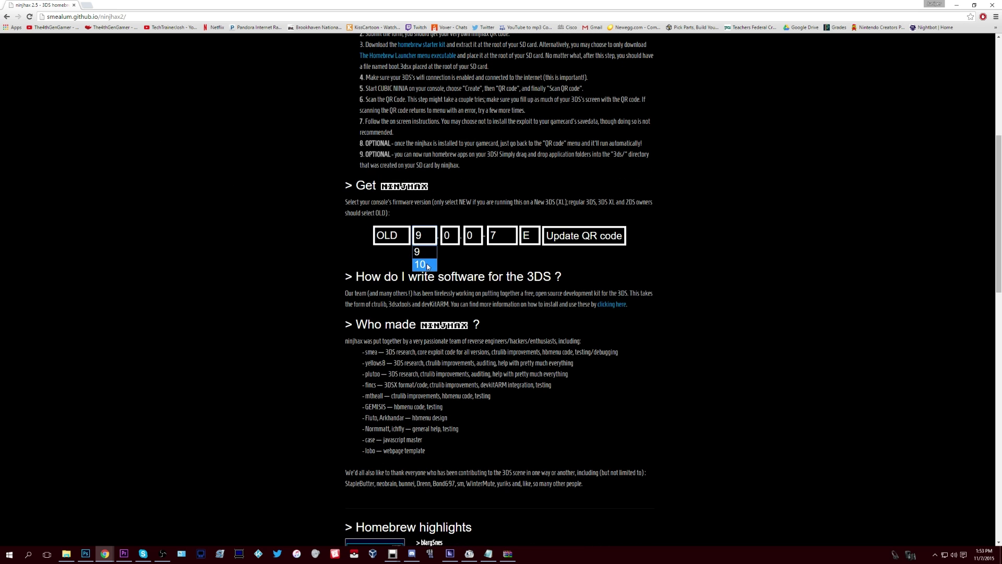
{"action": "left_click", "coordinate": [427, 268]}
{"action": "left_click", "coordinate": [449, 237]}
{"action": "left_click", "coordinate": [508, 235]}
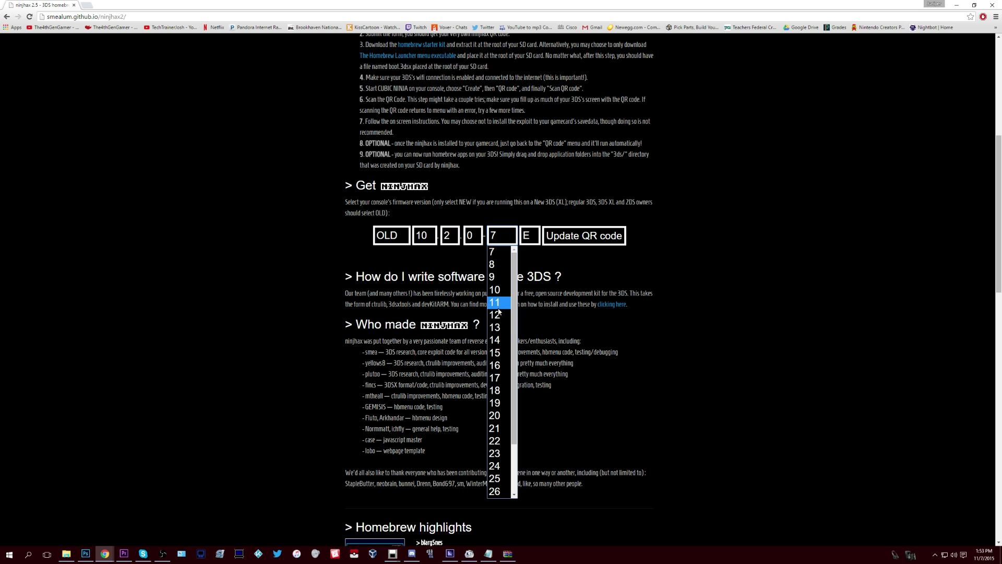
{"action": "left_click", "coordinate": [496, 454]}
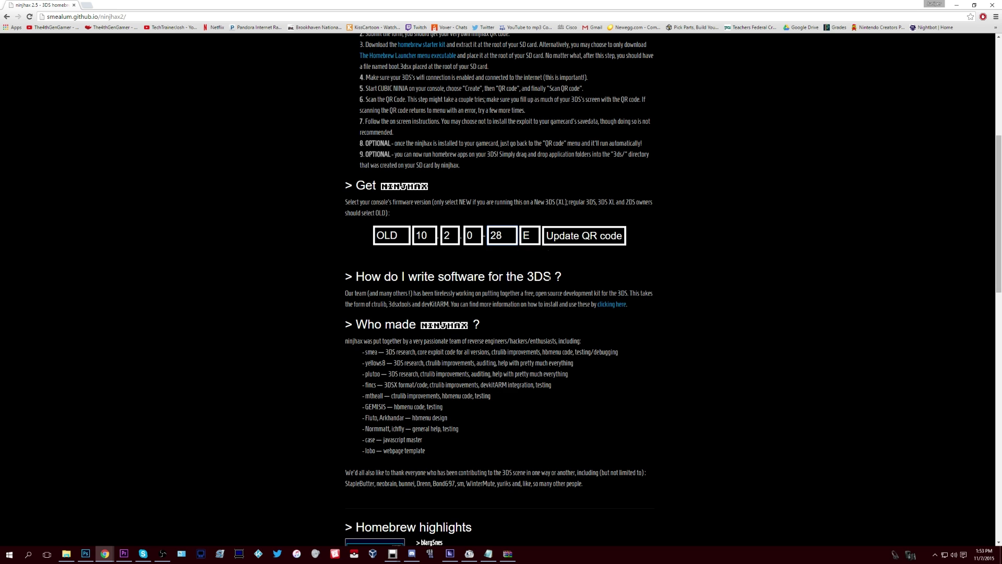
{"action": "left_click", "coordinate": [534, 237]}
{"action": "left_click", "coordinate": [532, 265]}
{"action": "left_click", "coordinate": [573, 237]}
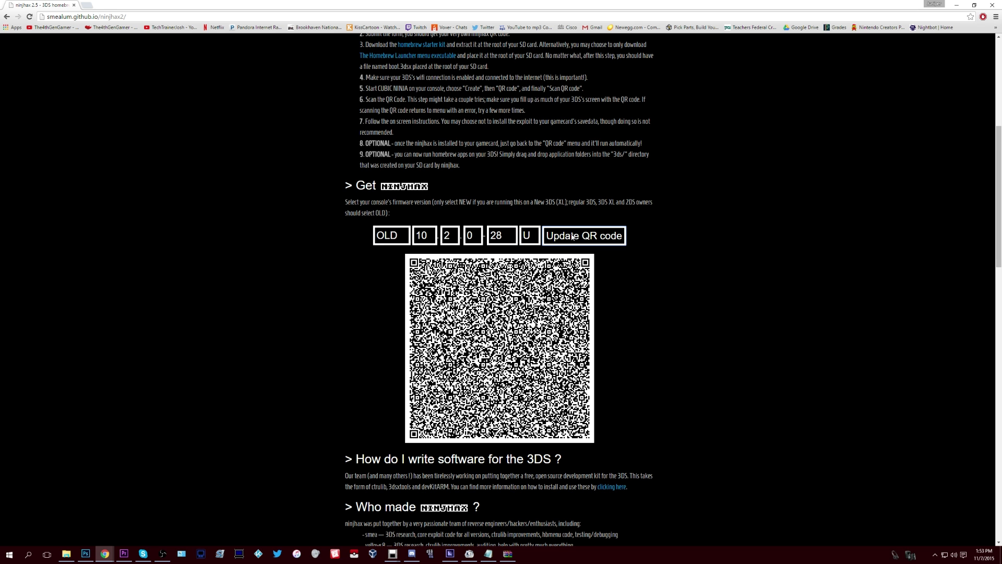
- Open the generated QR code image in its own browser tab and enlarge it for scanning
{"action": "scroll", "coordinate": [640, 255], "scroll_direction": "down", "scroll_amount": 1}
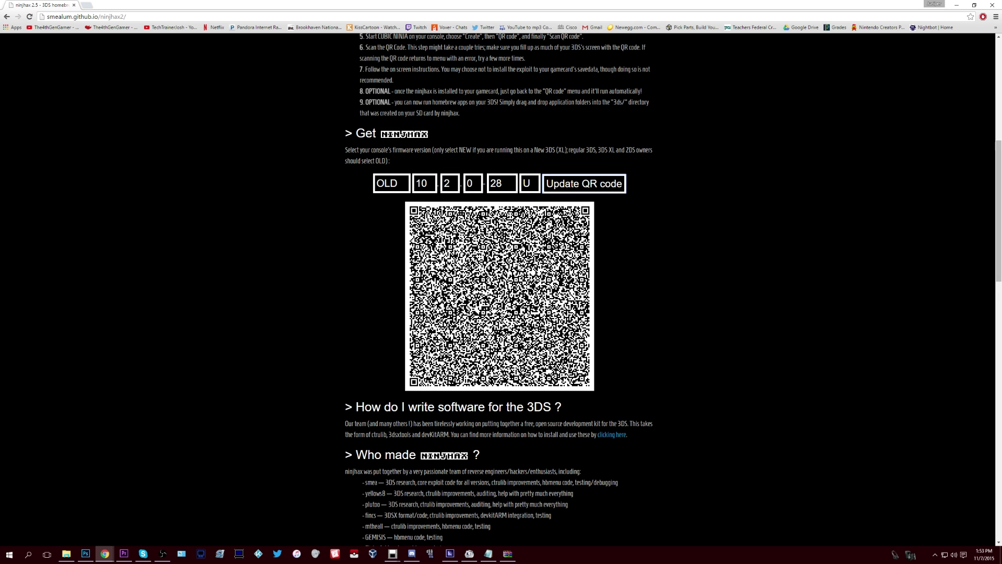
{"action": "left_click_drag", "start_coordinate": [563, 284], "coordinate": [131, 9]}
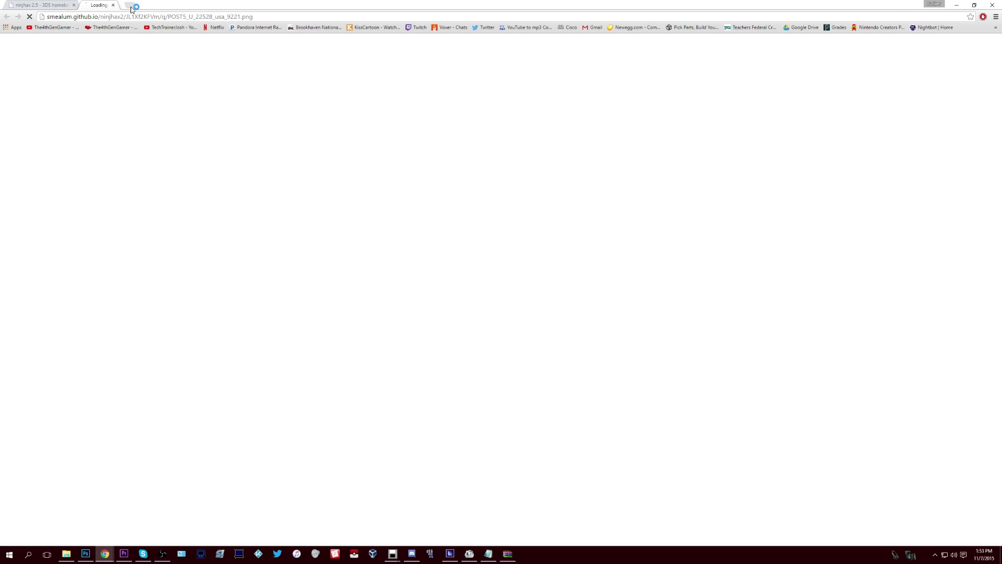
{"action": "scroll", "coordinate": [543, 157], "scroll_direction": "up", "scroll_amount": 6, "text": "ctrl"}
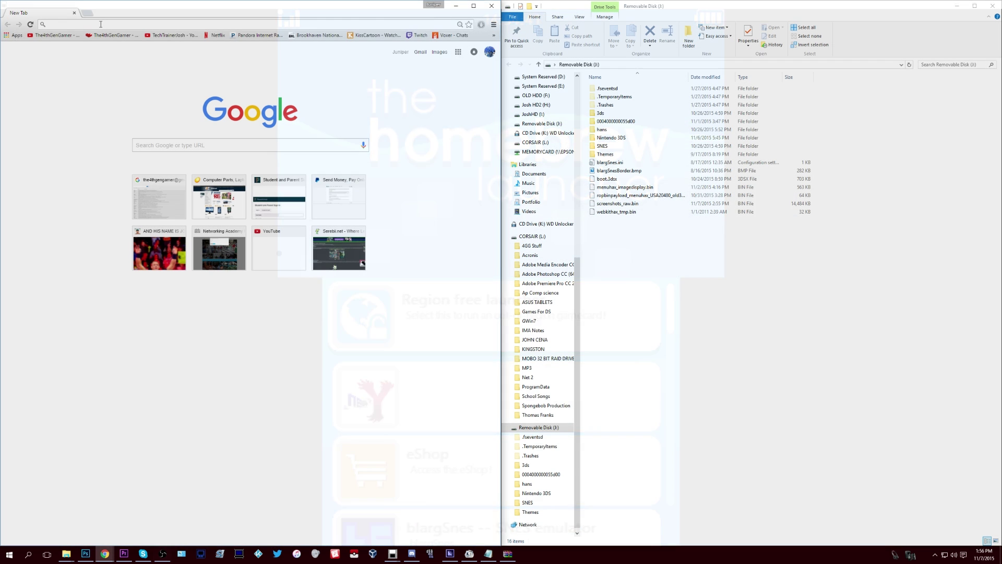
{"action": "type", "text": "https://github.com/neobrain/braindump/releases"}
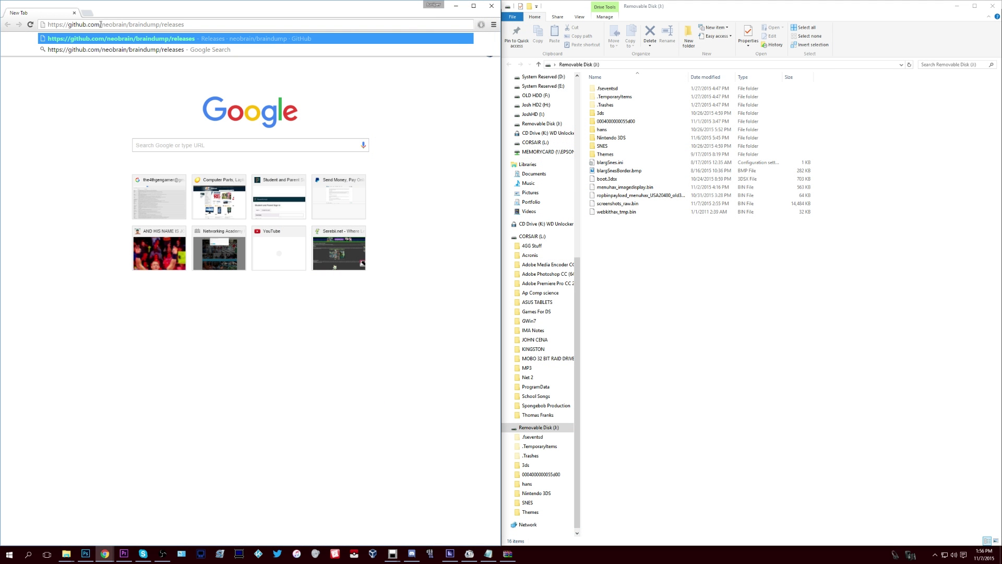
{"action": "key", "text": "Return"}
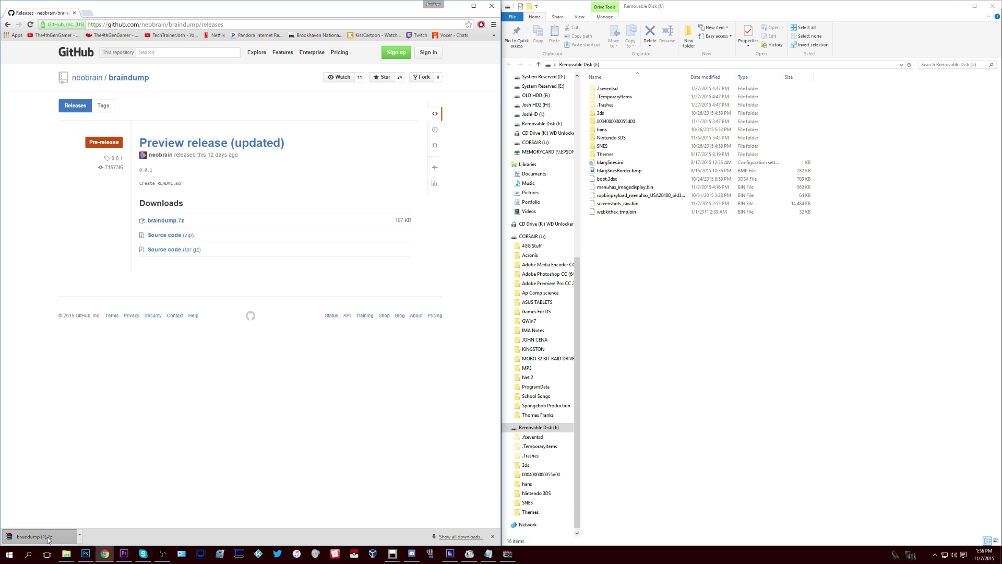
{"action": "left_click", "coordinate": [47, 537]}
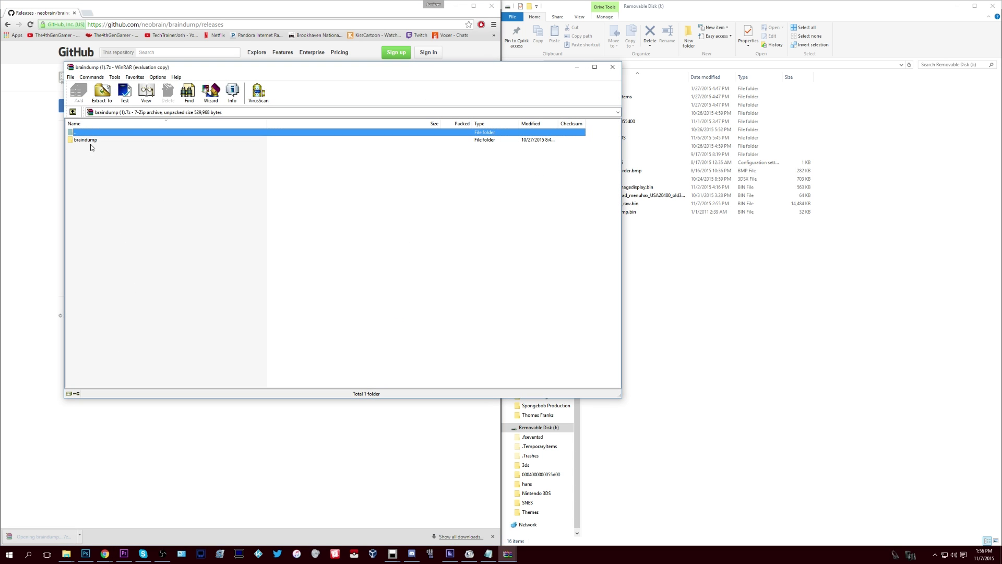
- Copy the braindump folder from the archive into the 3ds folder on Removable Disk (J:), replacing the files already there
{"action": "left_click", "coordinate": [403, 202]}
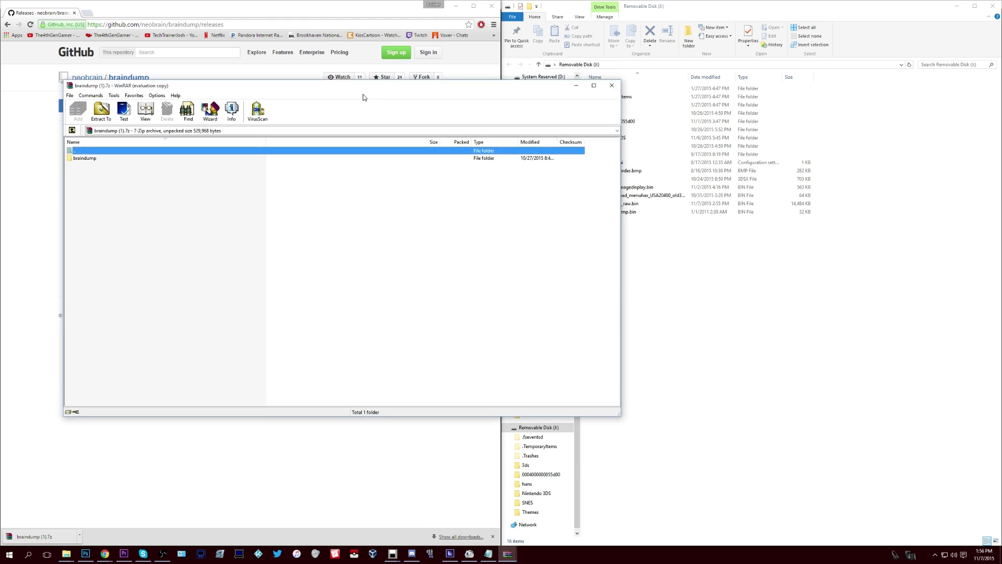
{"action": "left_click_drag", "start_coordinate": [371, 68], "coordinate": [380, 216]}
{"action": "left_click", "coordinate": [101, 291]}
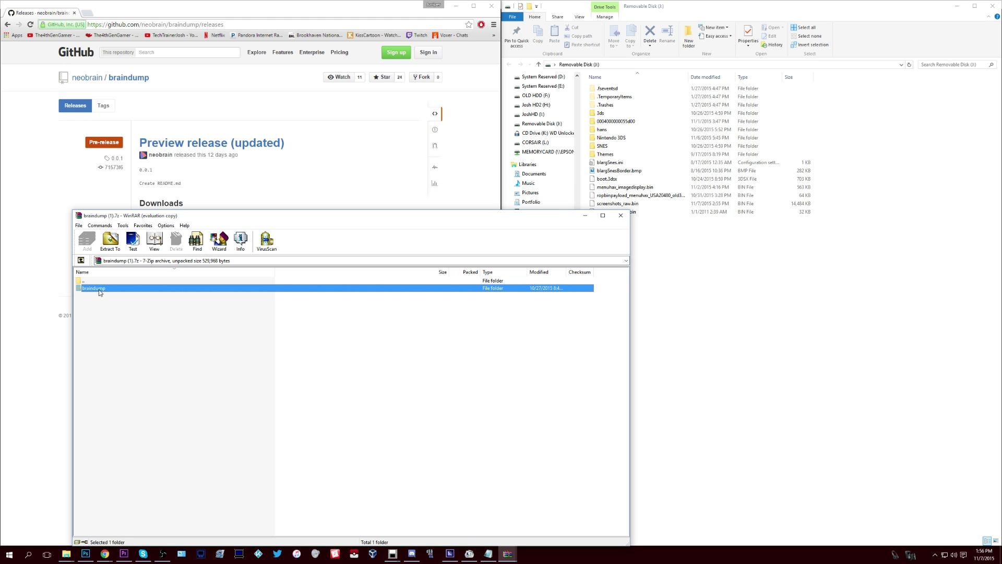
{"action": "left_click_drag", "start_coordinate": [241, 284], "coordinate": [606, 116]}
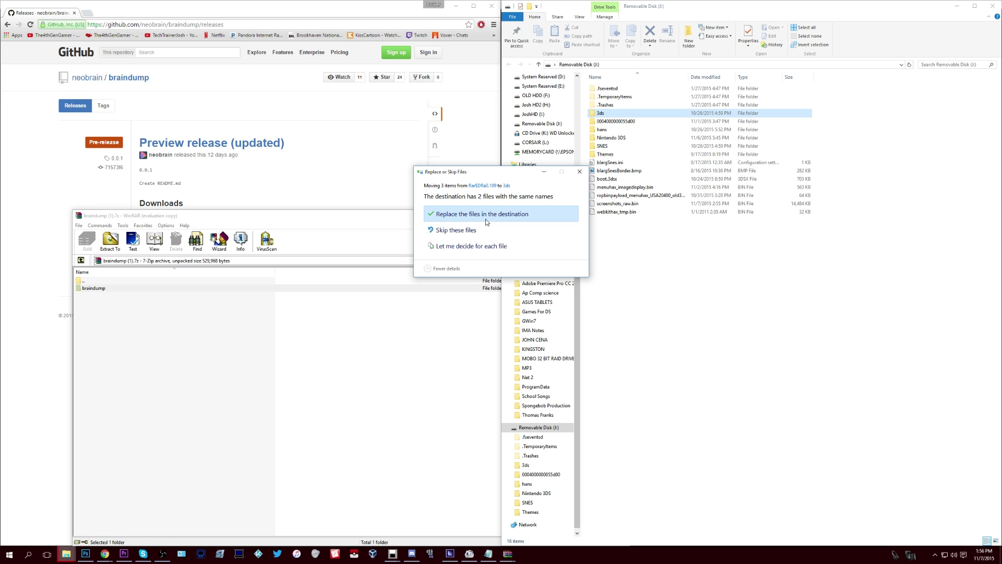
{"action": "left_click", "coordinate": [484, 215]}
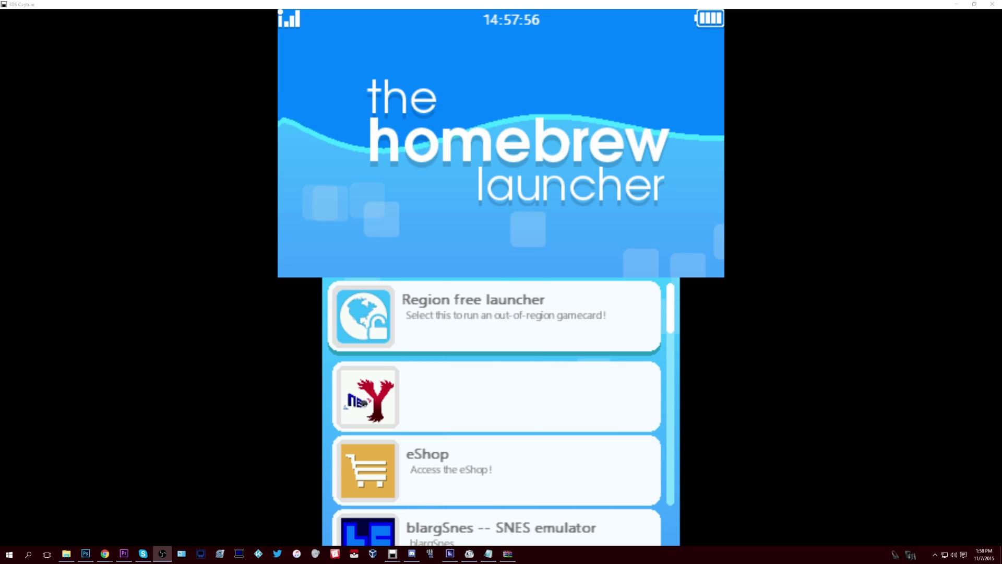
- Launch braindump from the app list in the homebrew launcher
{"action": "left_click", "coordinate": [494, 390]}
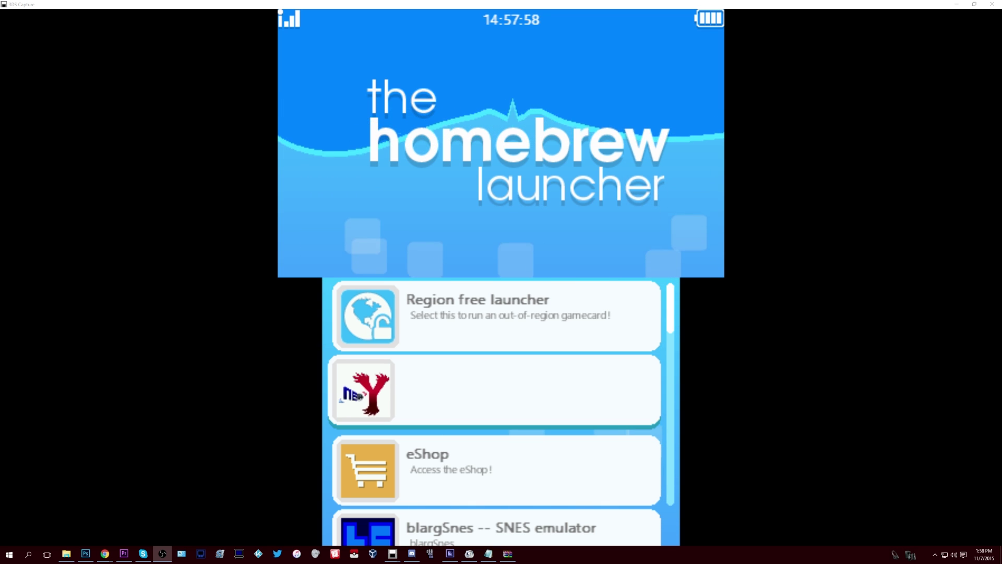
{"action": "scroll", "coordinate": [495, 412], "scroll_direction": "down", "scroll_amount": 8}
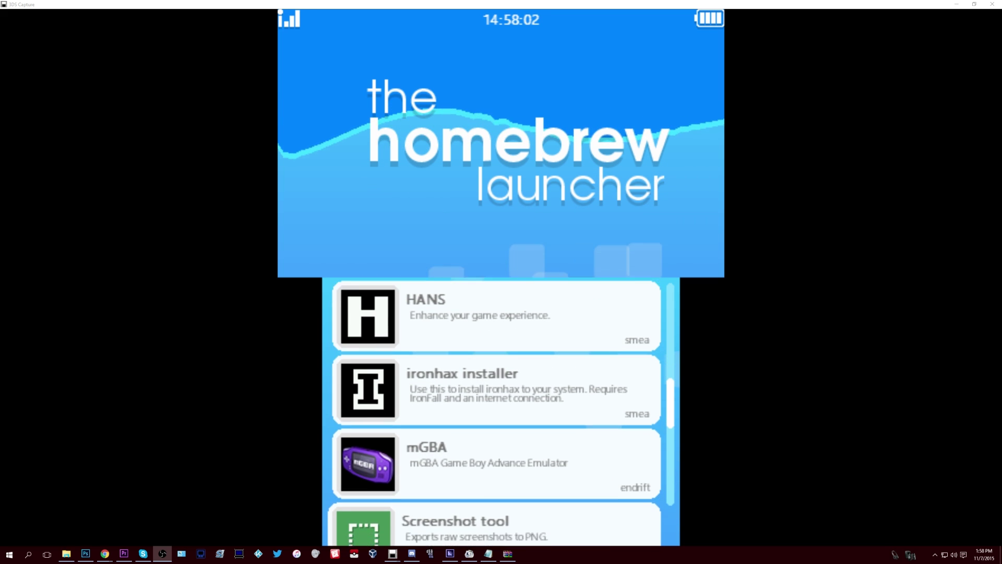
{"action": "scroll", "coordinate": [496, 412], "scroll_direction": "down", "scroll_amount": 4}
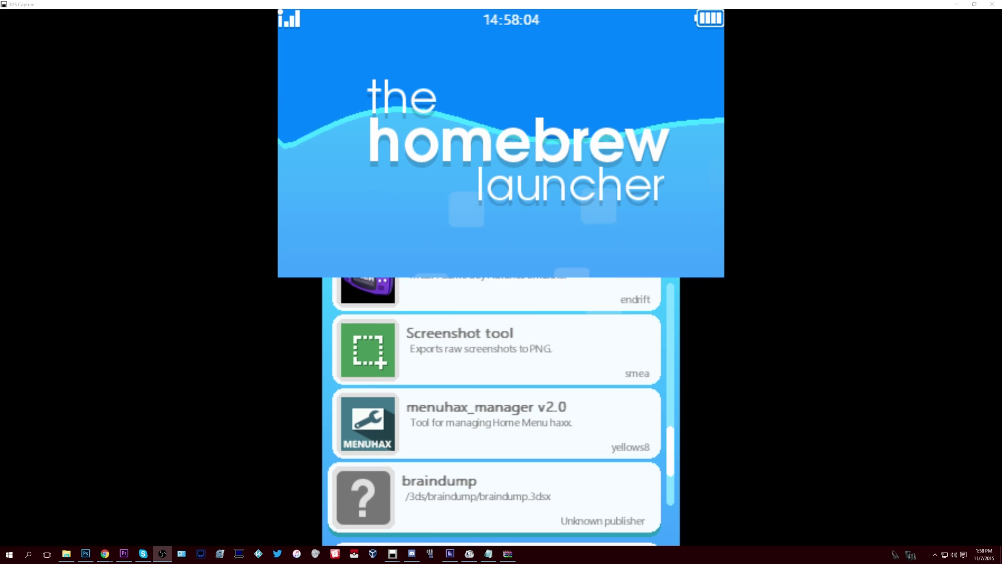
{"action": "key", "text": "Return"}
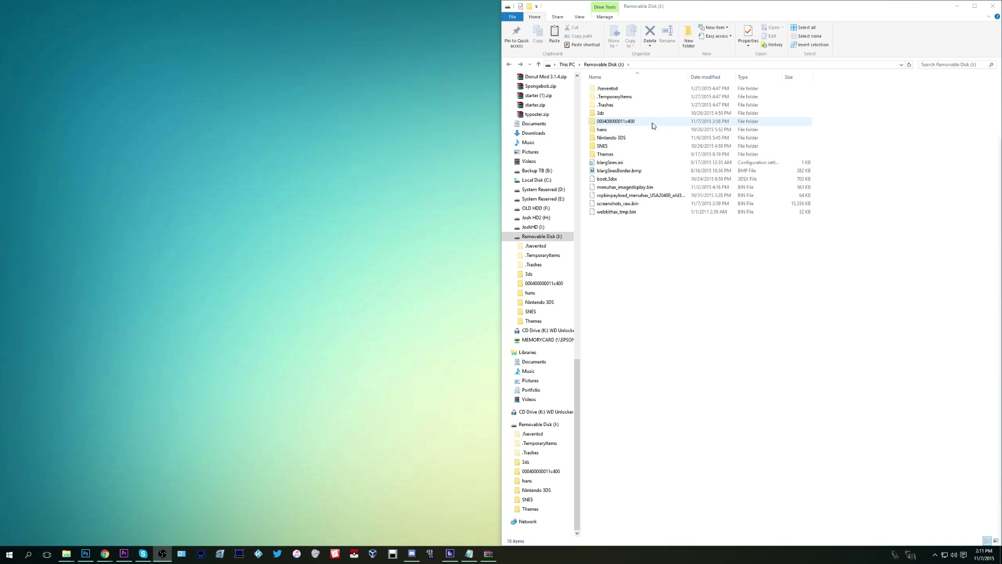
{"action": "left_click", "coordinate": [652, 125]}
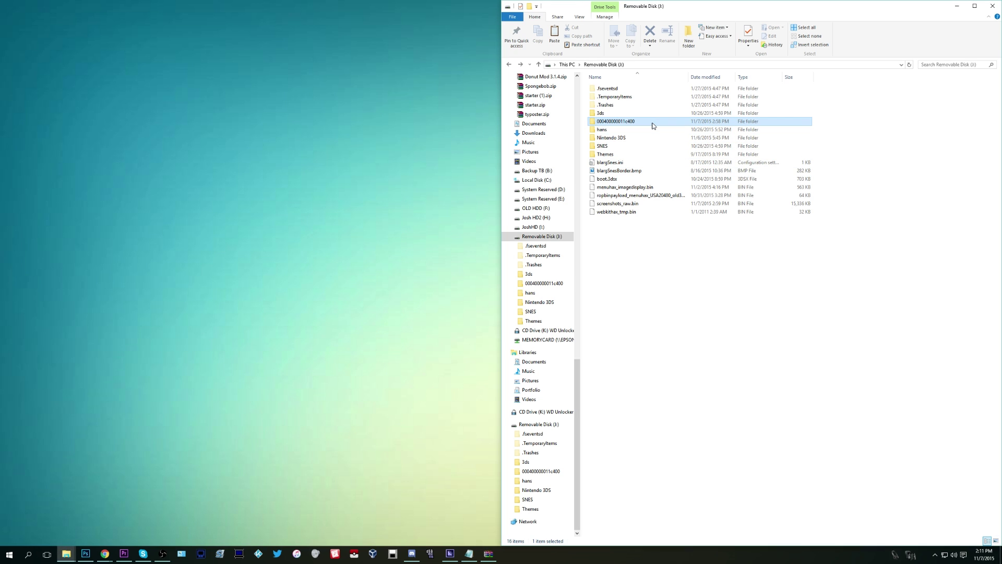
{"action": "double_click", "coordinate": [652, 125]}
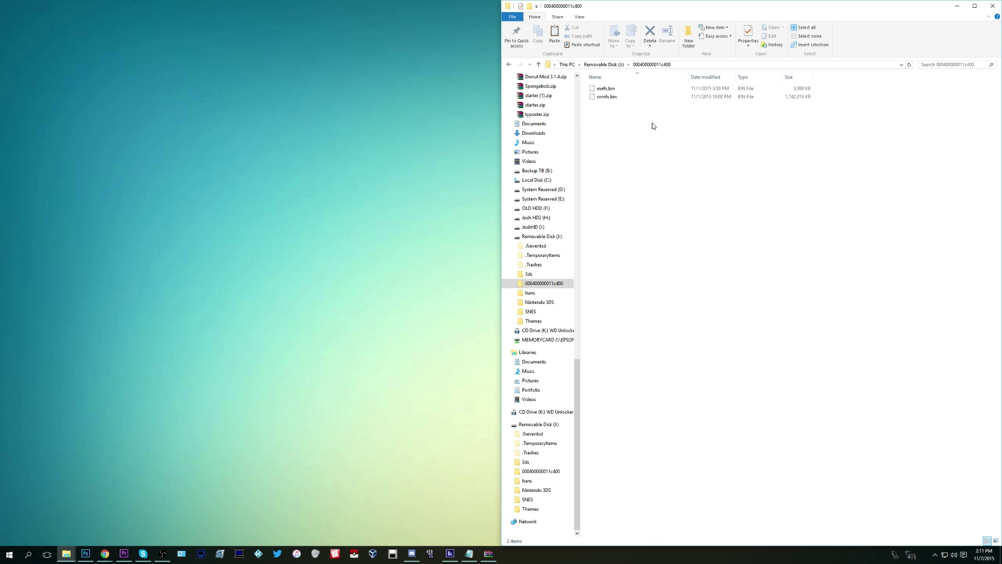
{"action": "left_click_drag", "start_coordinate": [606, 96], "coordinate": [142, 82]}
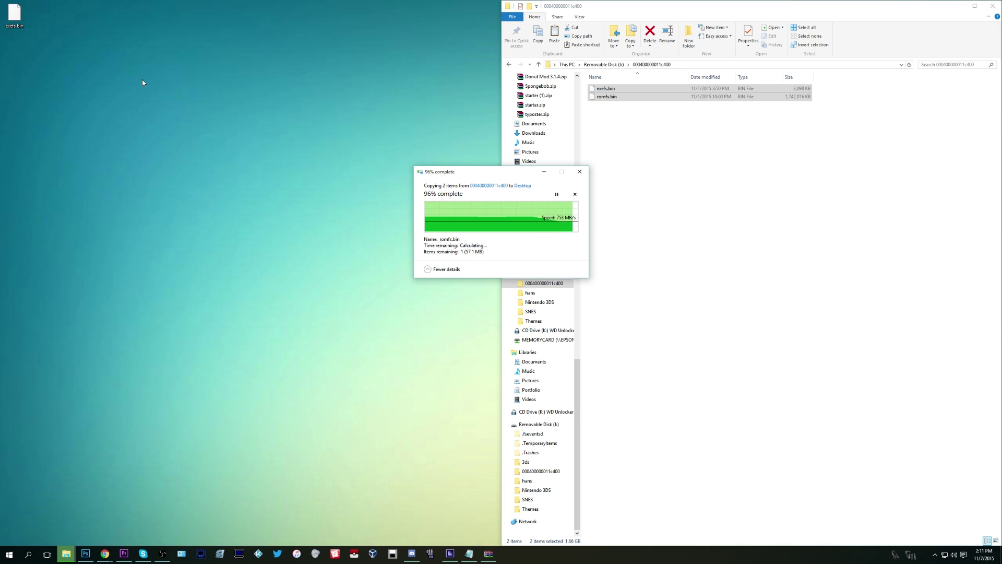
{"action": "left_click", "coordinate": [229, 140]}
{"action": "left_click_drag", "start_coordinate": [230, 140], "coordinate": [78, 17]}
- Download ExtractRepack.zip from its MediaFire page and extract the ExtractRepack folder to the desktop
{"action": "left_click", "coordinate": [265, 141]}
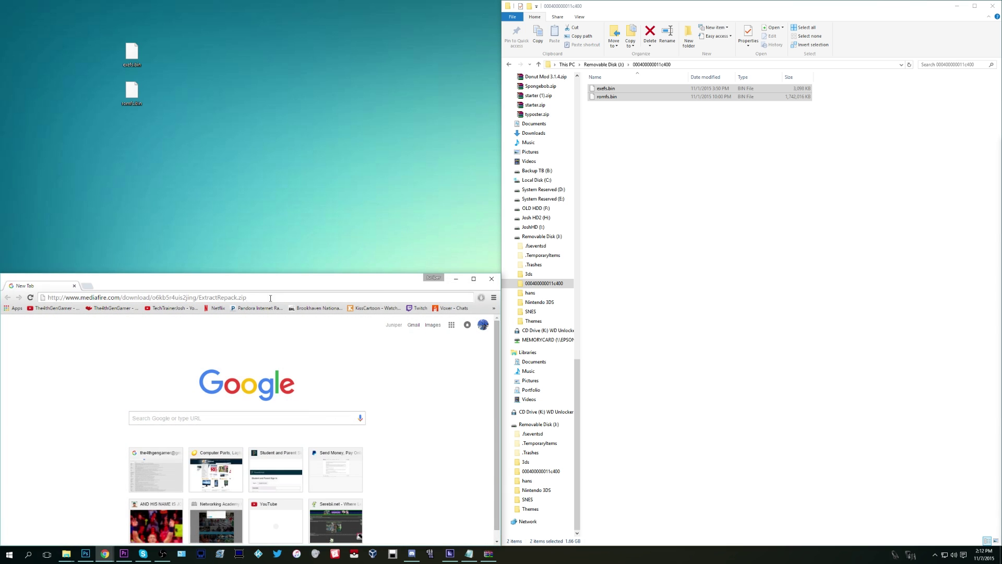
{"action": "key", "text": "Return"}
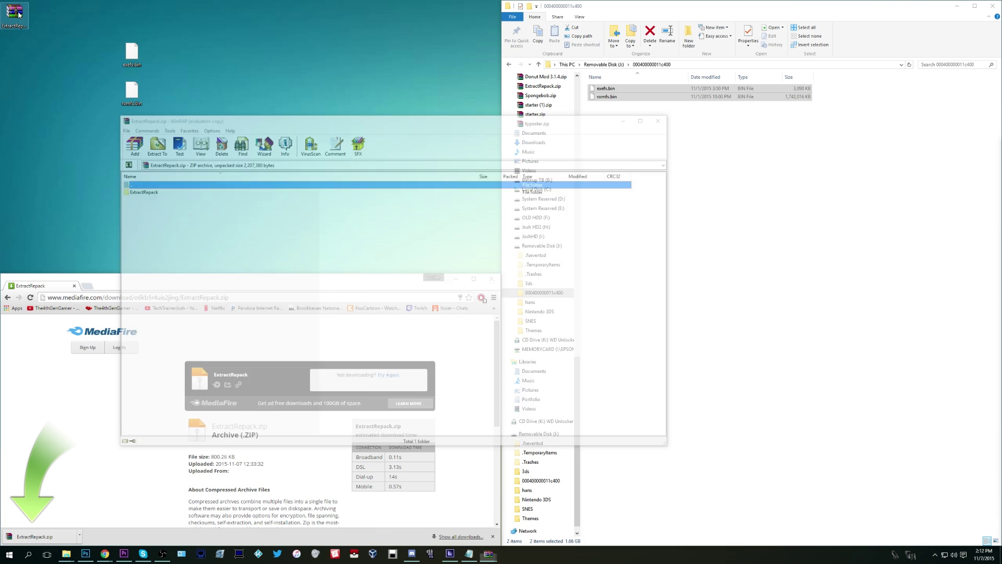
{"action": "key", "text": "Escape"}
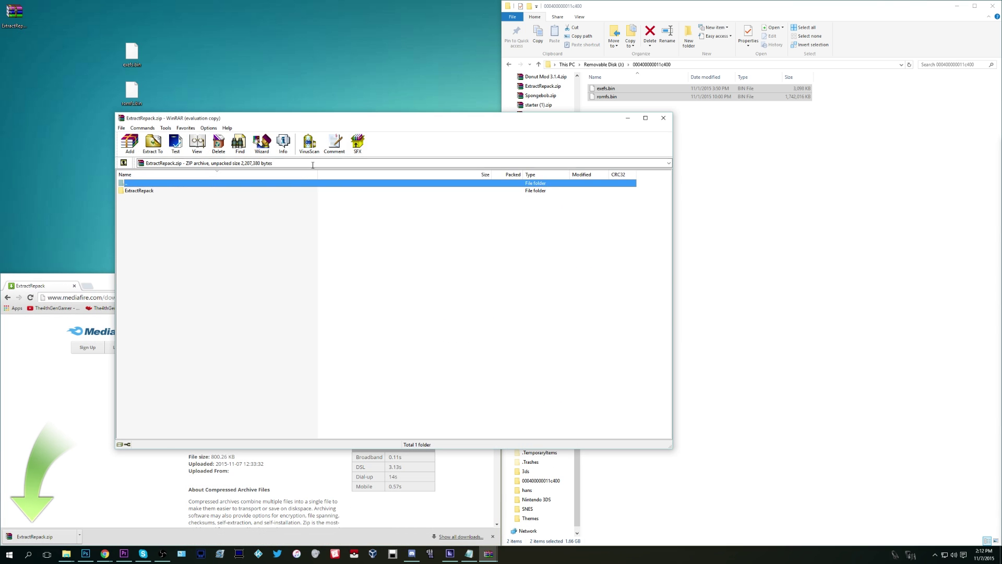
{"action": "left_click", "coordinate": [138, 191]}
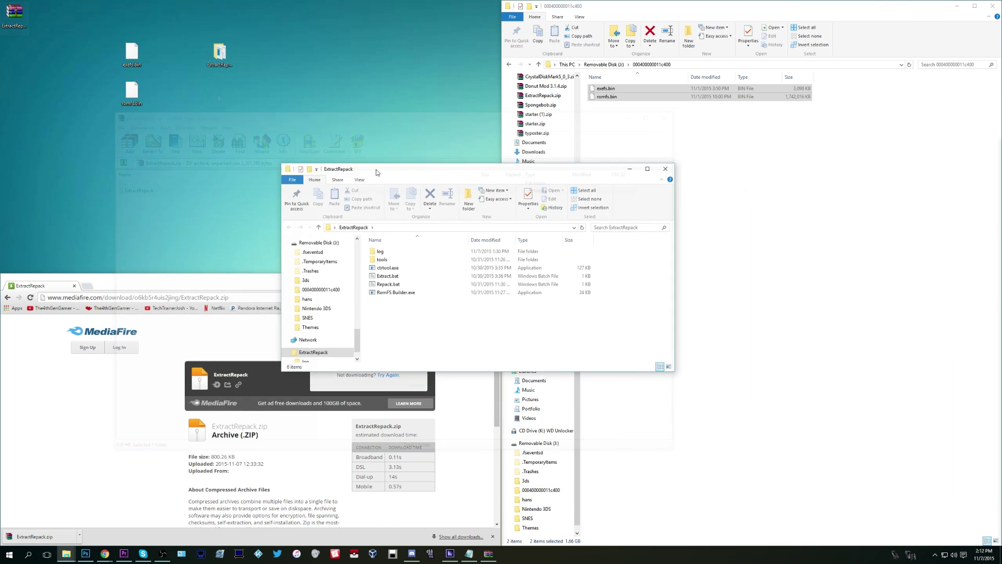
- Move exefs.bin and romfs.bin from the desktop into the ExtractRepack folder and dock its window beside the SD card window
{"action": "left_click_drag", "start_coordinate": [376, 170], "coordinate": [178, 182]}
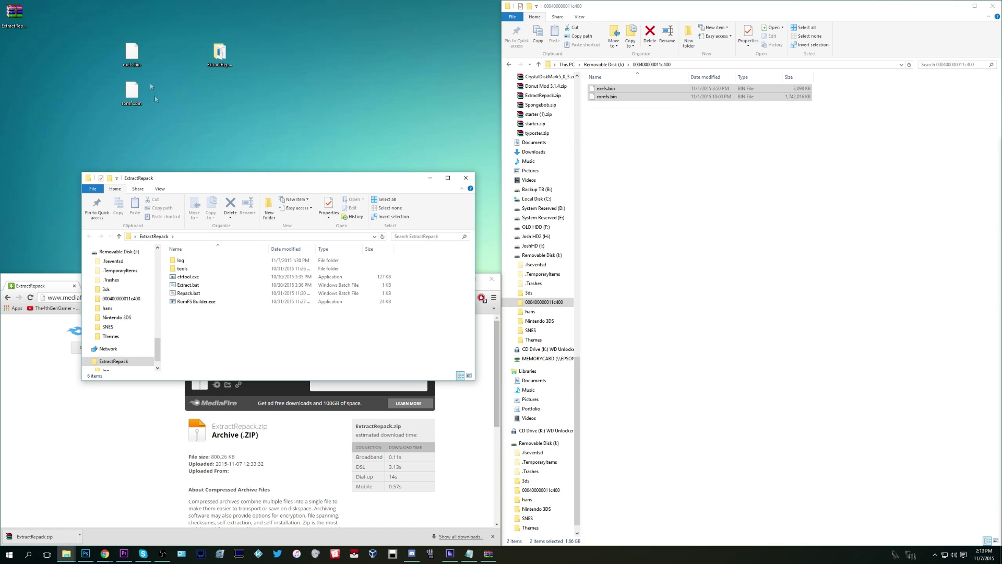
{"action": "left_click_drag", "start_coordinate": [165, 137], "coordinate": [212, 327]}
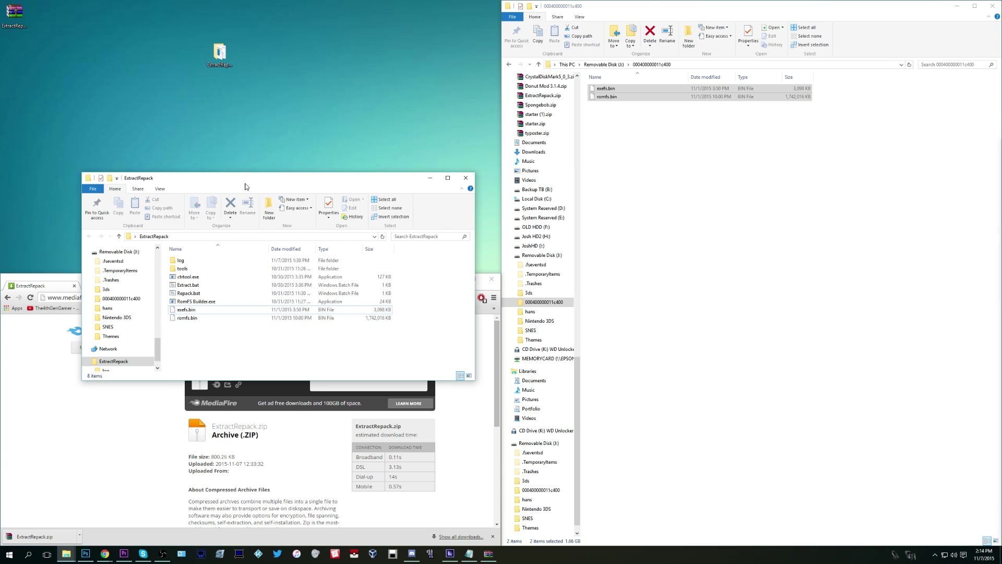
{"action": "key", "text": "super+Left"}
- Run Extract.bat in the ExtractRepack folder, accepting the SmartScreen risk to run it anyway
{"action": "left_click", "coordinate": [129, 115]}
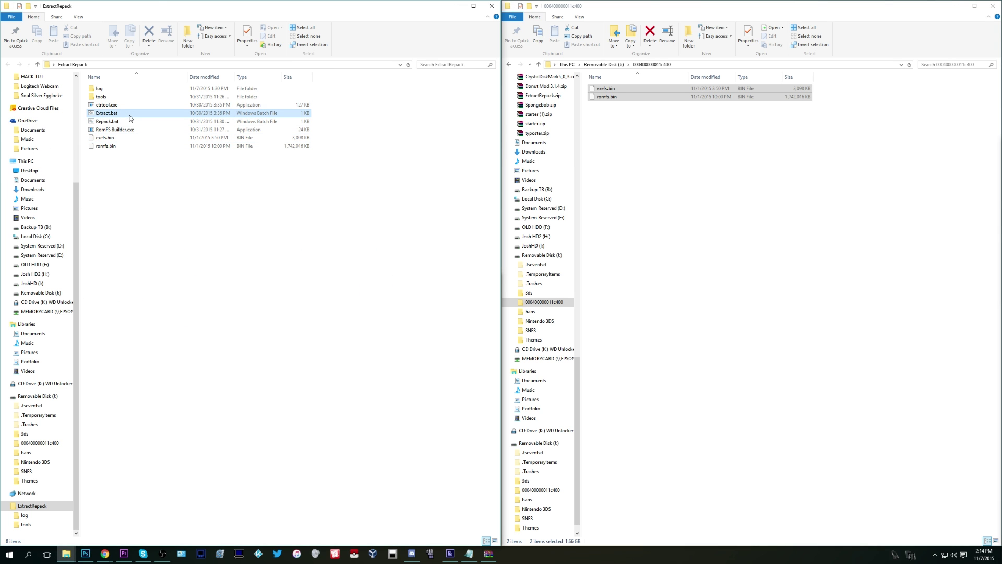
{"action": "double_click", "coordinate": [129, 115]}
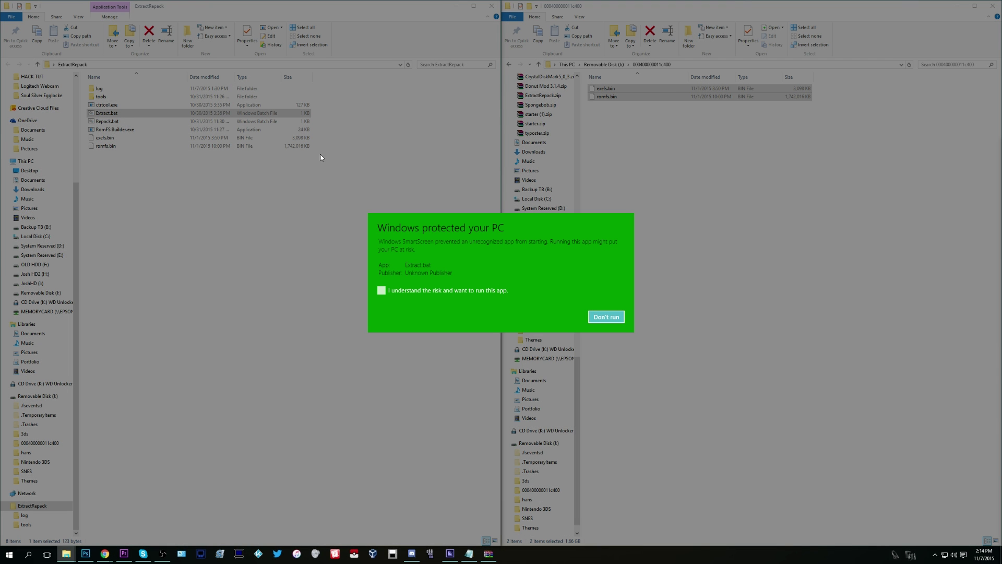
{"action": "left_click", "coordinate": [417, 293]}
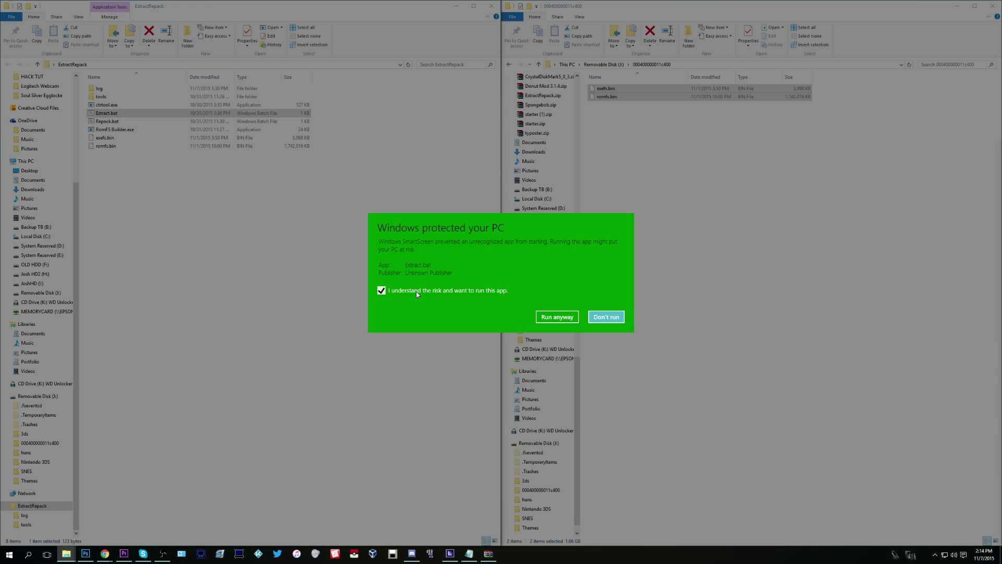
{"action": "left_click", "coordinate": [572, 318]}
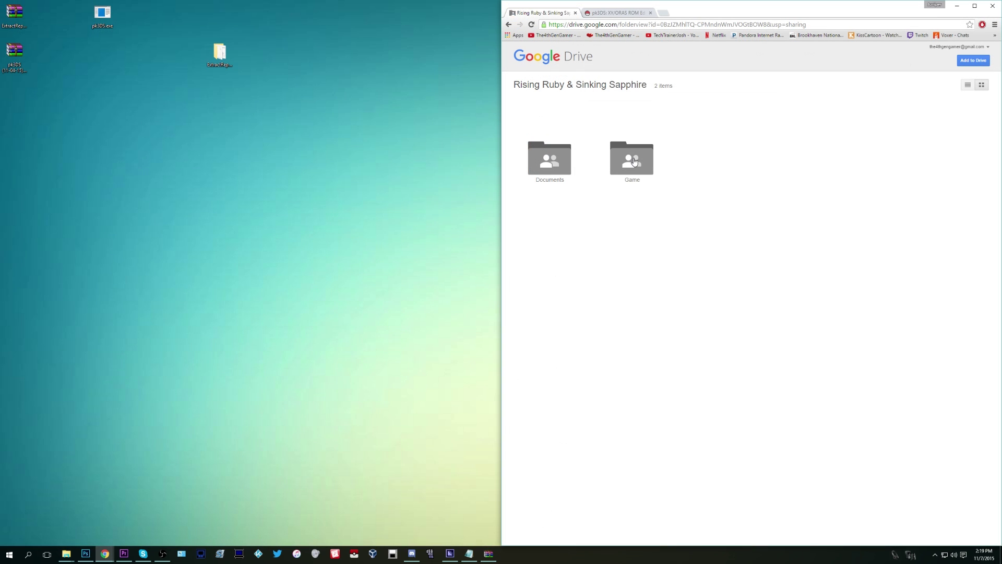
- Download RRSSGarcs.zip from the Game folder of the shared Rising Ruby & Sinking Sapphire drive
{"action": "left_click", "coordinate": [633, 161]}
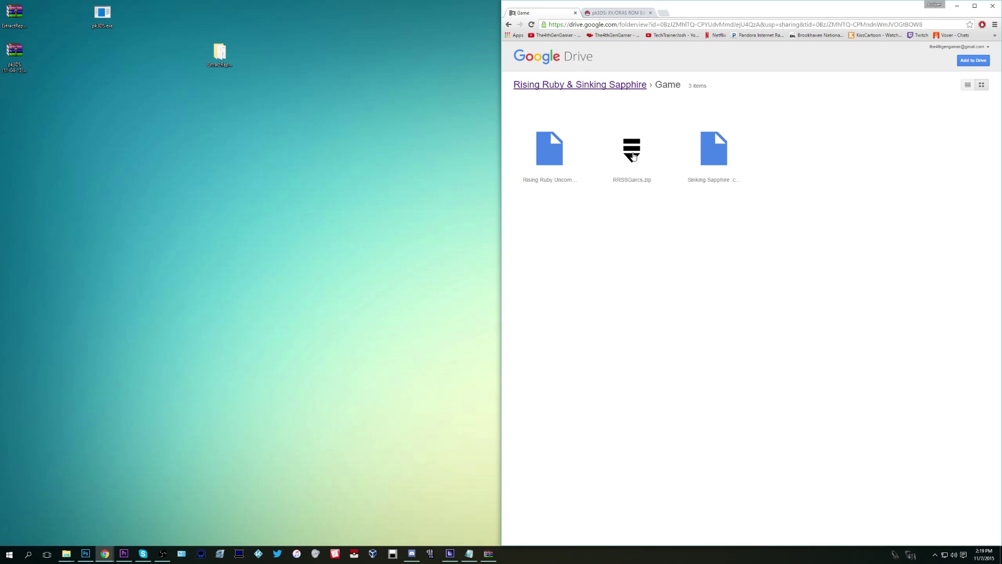
{"action": "left_click", "coordinate": [633, 153]}
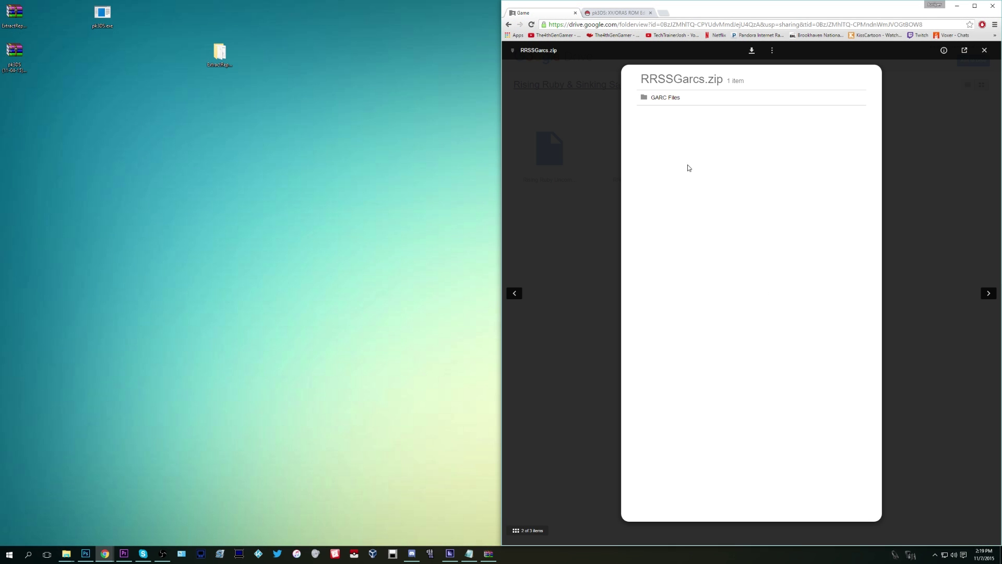
{"action": "left_click", "coordinate": [751, 50]}
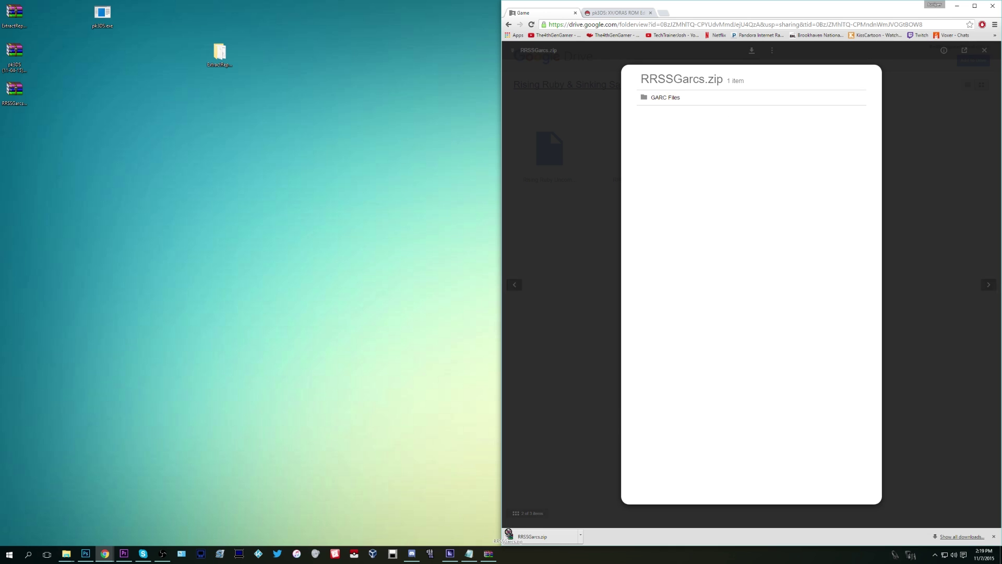
- Extract the GARC Files folder from RRSSGarcs.zip to the desktop and close the archive
{"action": "left_click", "coordinate": [526, 539]}
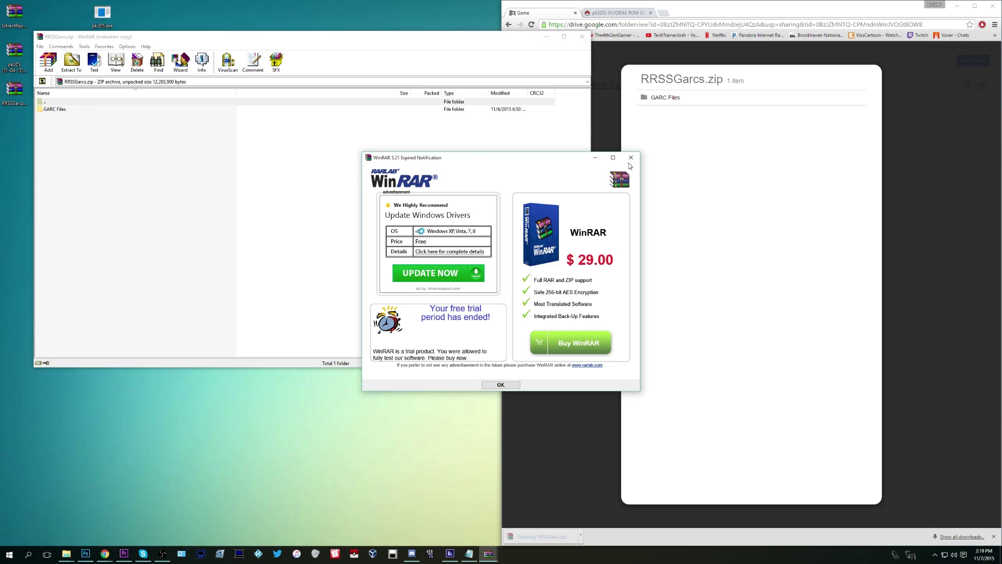
{"action": "left_click", "coordinate": [631, 161]}
{"action": "left_click_drag", "start_coordinate": [387, 42], "coordinate": [421, 121]}
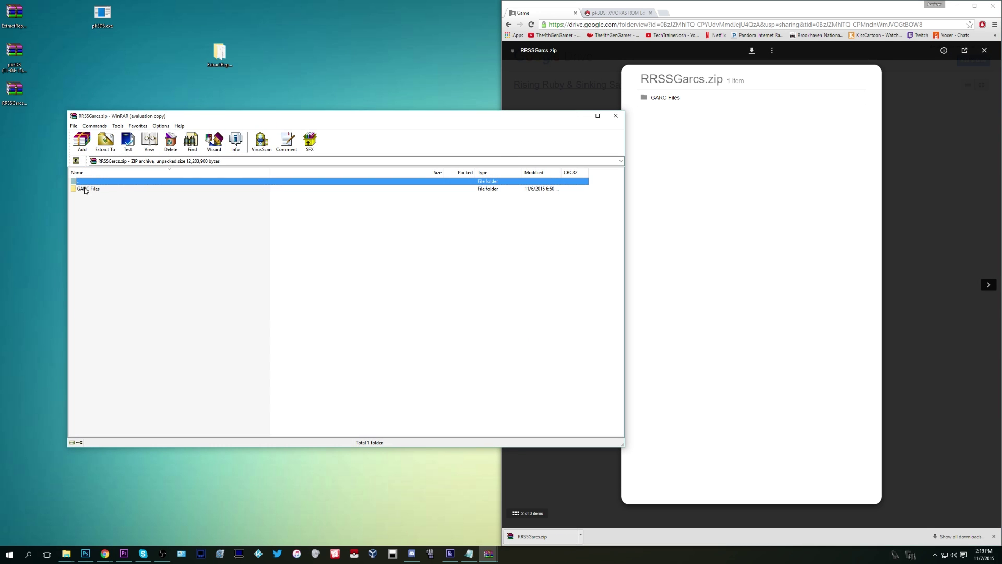
{"action": "left_click_drag", "start_coordinate": [86, 189], "coordinate": [111, 77]}
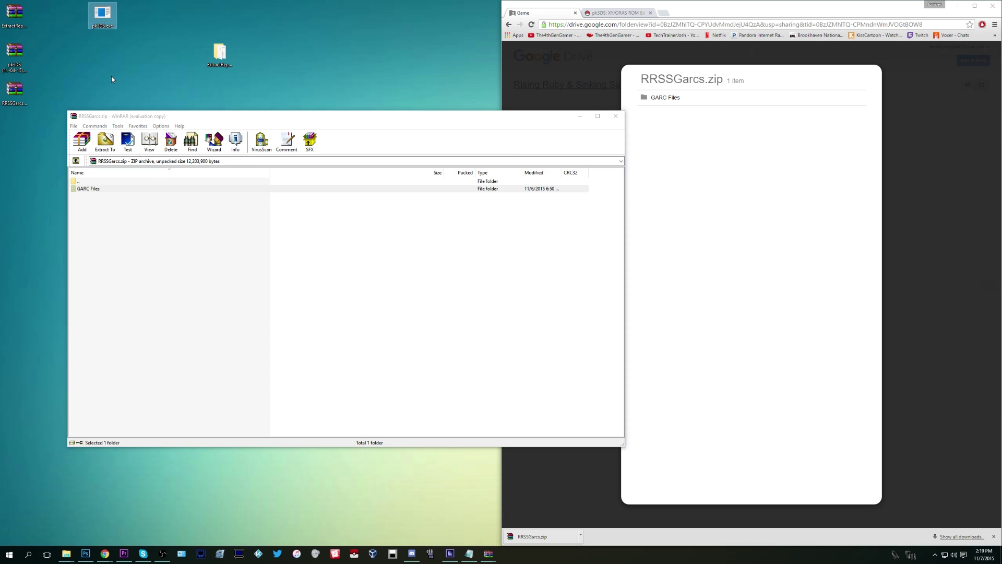
{"action": "left_click", "coordinate": [618, 118]}
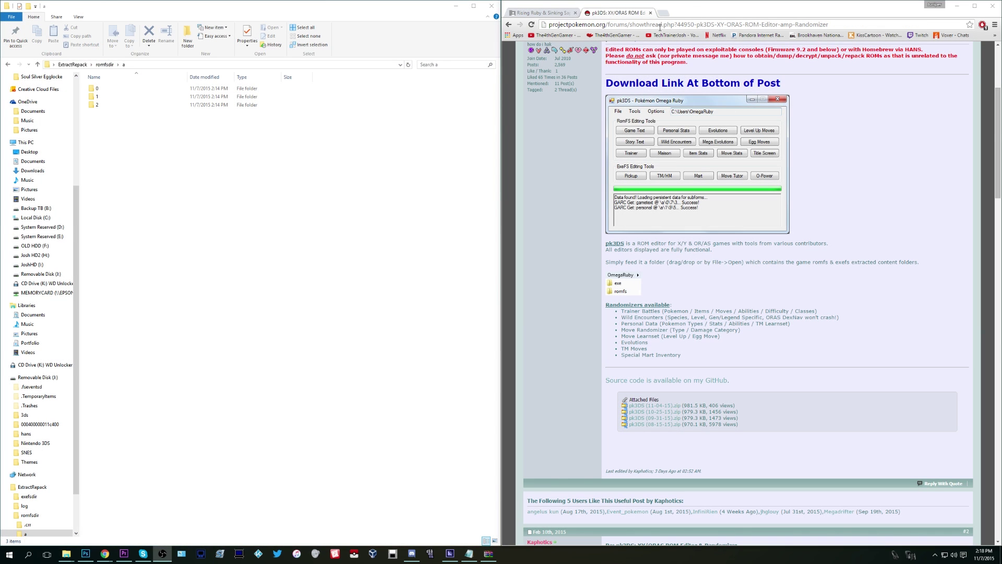
- Download the pk3DS (11-04-15).zip attachment from the Project Pokémon forum thread
{"action": "left_click", "coordinate": [660, 27]}
{"action": "left_click", "coordinate": [573, 168]}
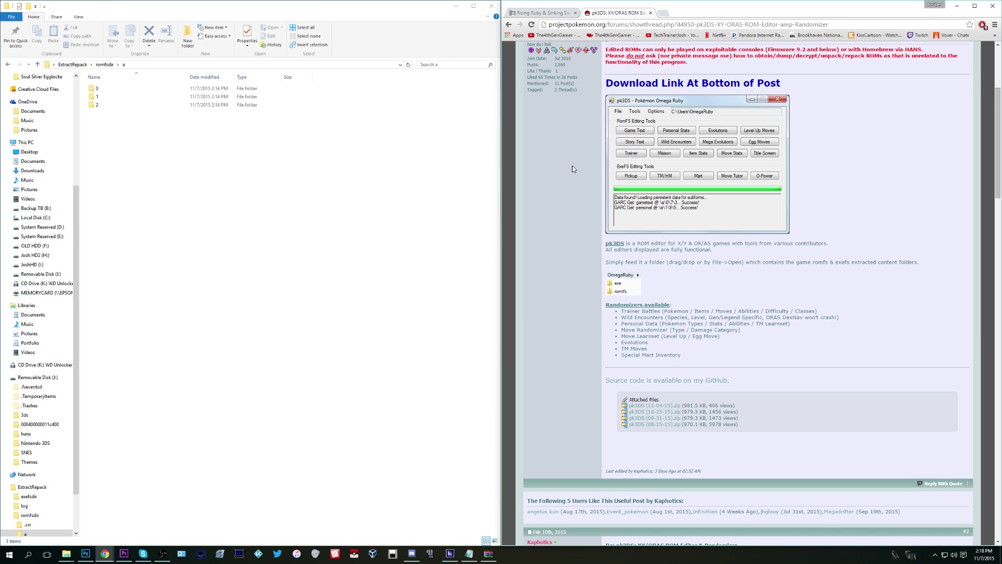
{"action": "scroll", "coordinate": [692, 333], "scroll_direction": "up", "scroll_amount": 2}
{"action": "scroll", "coordinate": [651, 354], "scroll_direction": "down", "scroll_amount": 3}
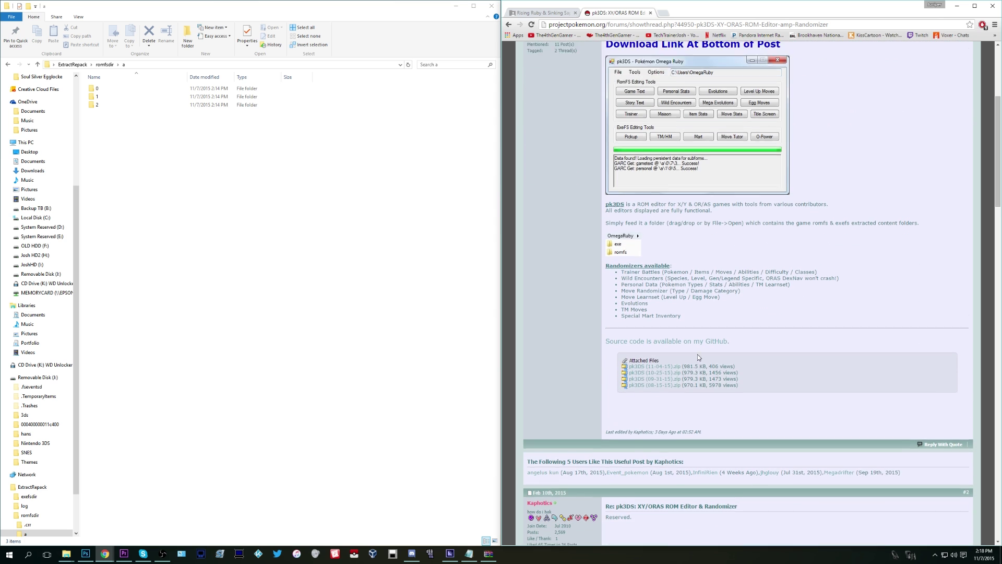
{"action": "left_click", "coordinate": [650, 354]}
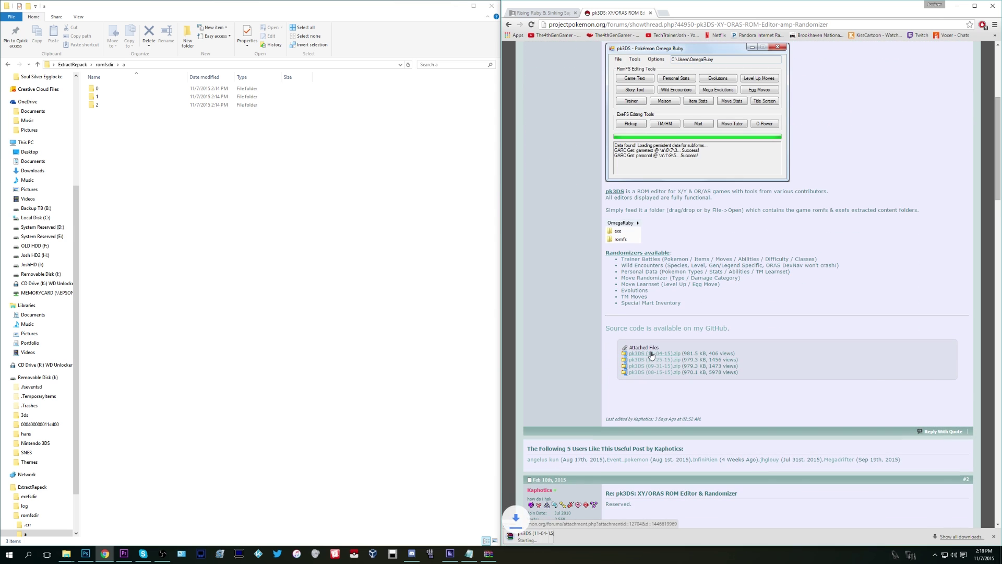
- Extract pk3DS.exe from pk3DS (11-04-15).zip to the cleared desktop and close the archive
{"action": "left_click", "coordinate": [456, 6]}
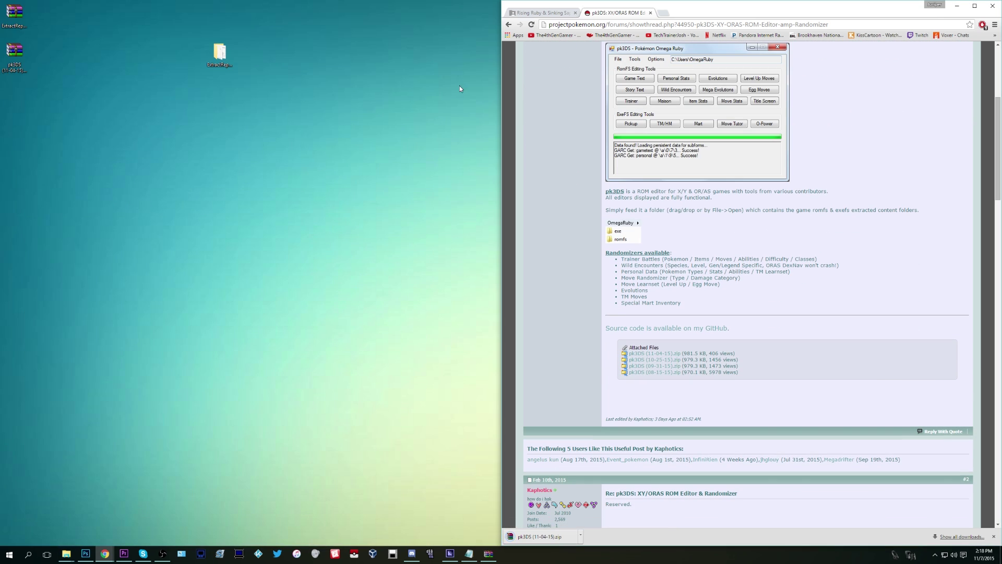
{"action": "left_click", "coordinate": [547, 538]}
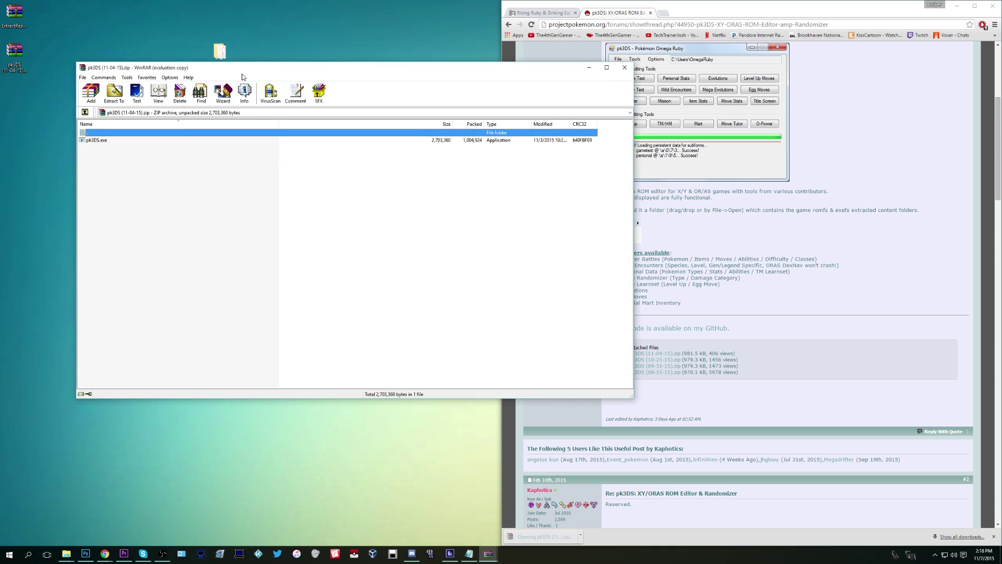
{"action": "left_click", "coordinate": [402, 317]}
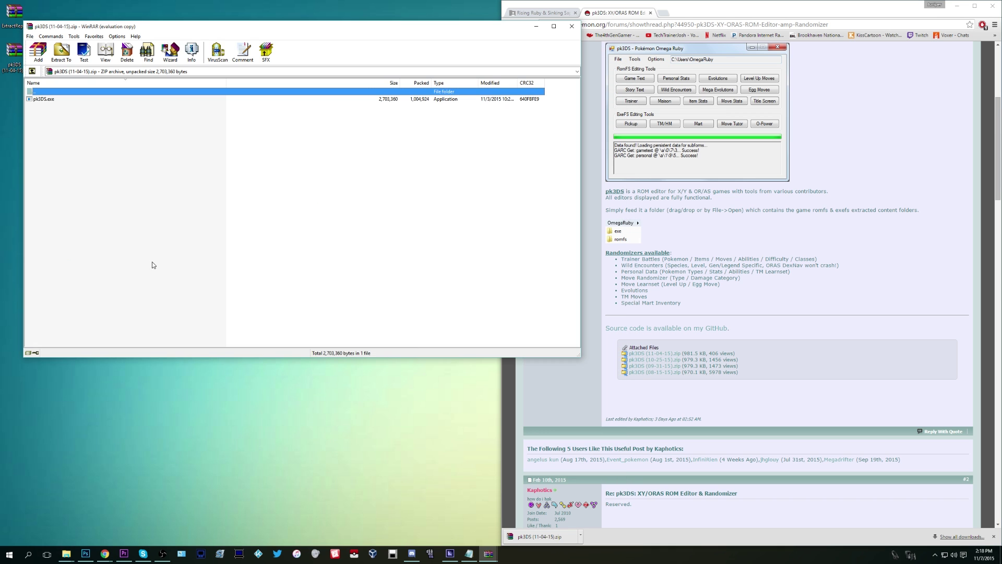
{"action": "left_click_drag", "start_coordinate": [189, 33], "coordinate": [192, 93]}
{"action": "left_click_drag", "start_coordinate": [47, 158], "coordinate": [111, 35]}
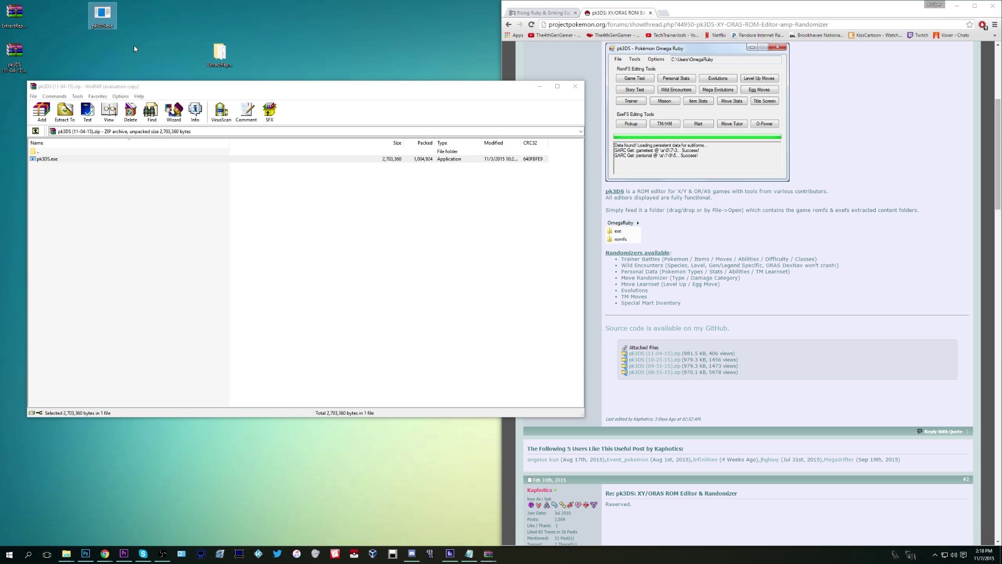
{"action": "left_click", "coordinate": [575, 86]}
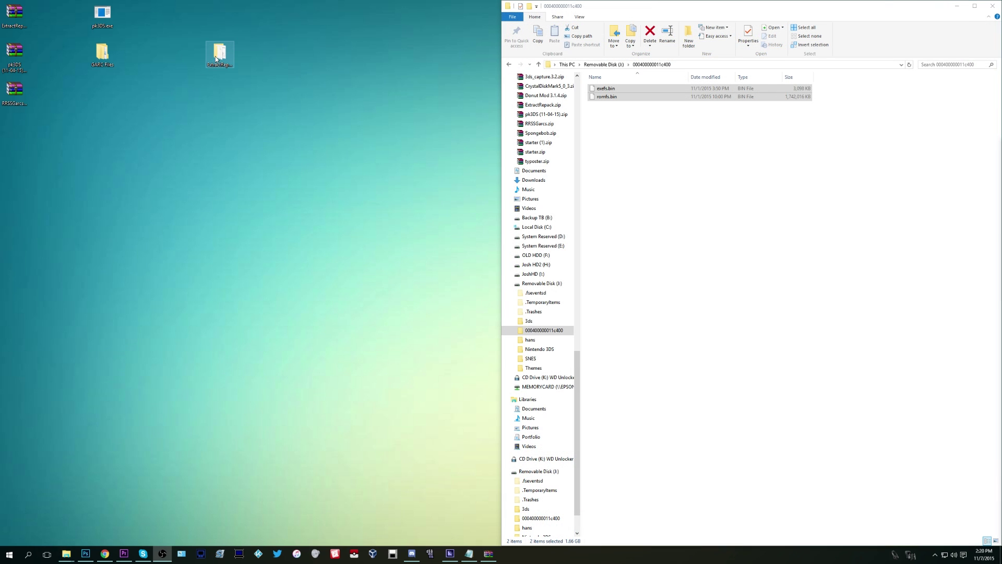
- Open the ExtractRepack and GARC Files folders from the desktop and arrange their windows so both are accessible
{"action": "double_click", "coordinate": [216, 58]}
{"action": "left_click_drag", "start_coordinate": [484, 232], "coordinate": [544, 49]}
{"action": "double_click", "coordinate": [113, 58]}
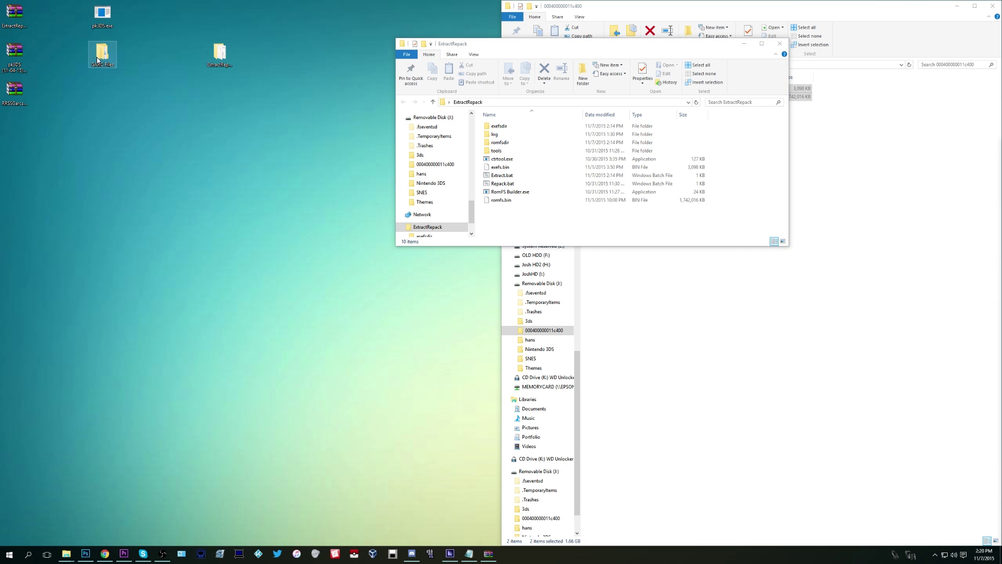
{"action": "left_click_drag", "start_coordinate": [518, 54], "coordinate": [309, 261]}
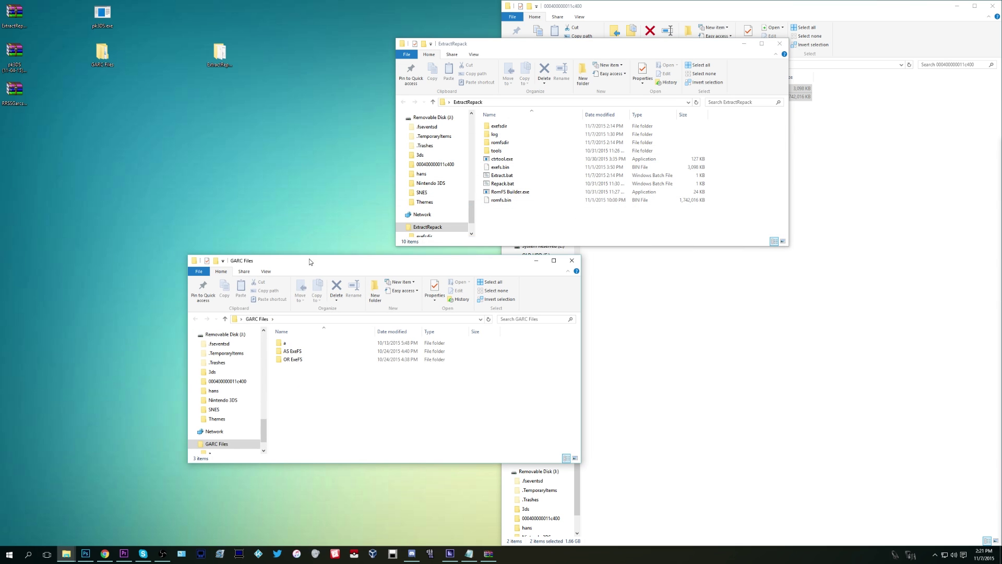
- Move the "a" folder from GARC Files into ExtractRepack's romfsdir folder, replacing the files with the same names
{"action": "double_click", "coordinate": [499, 142]}
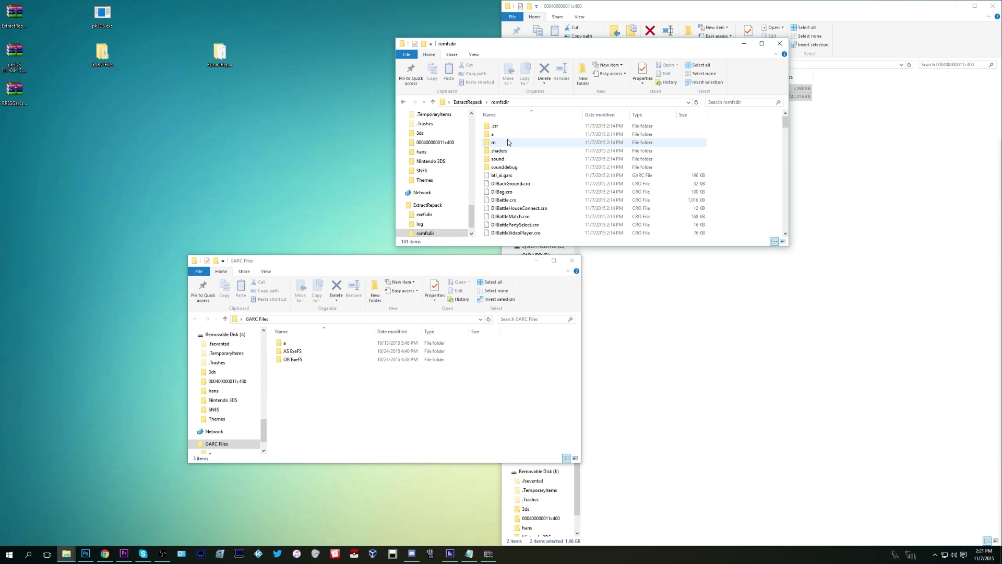
{"action": "left_click", "coordinate": [292, 349]}
{"action": "left_click_drag", "start_coordinate": [293, 345], "coordinate": [743, 164]}
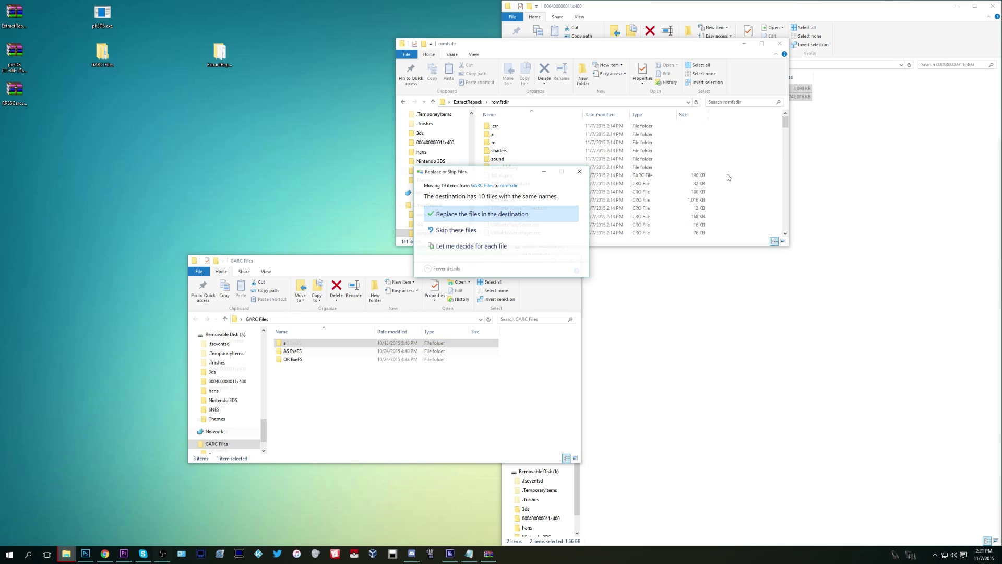
{"action": "left_click", "coordinate": [514, 213]}
- Delete code.bin from the exefsdir folder inside ExtractRepack
{"action": "left_click", "coordinate": [467, 102]}
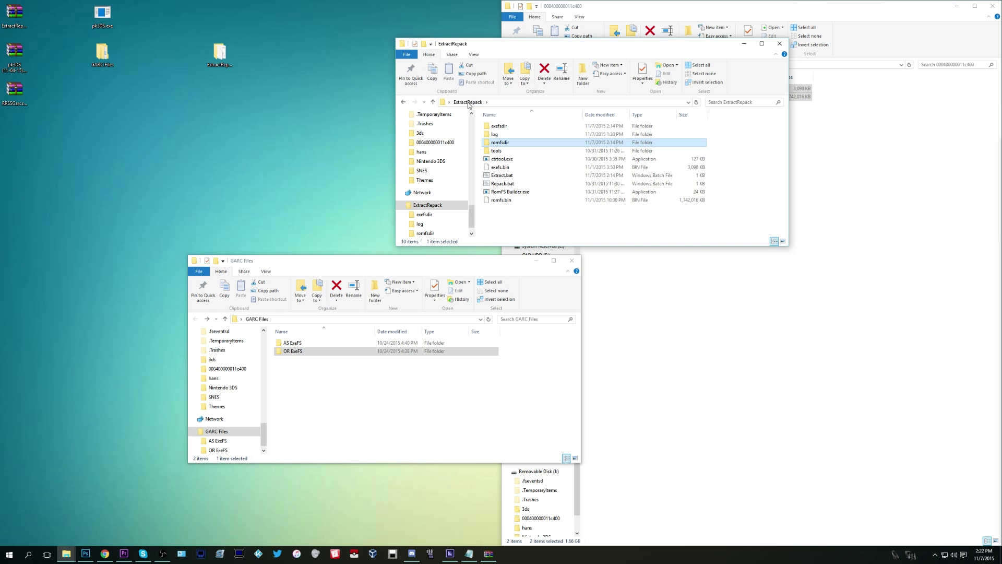
{"action": "double_click", "coordinate": [502, 128]}
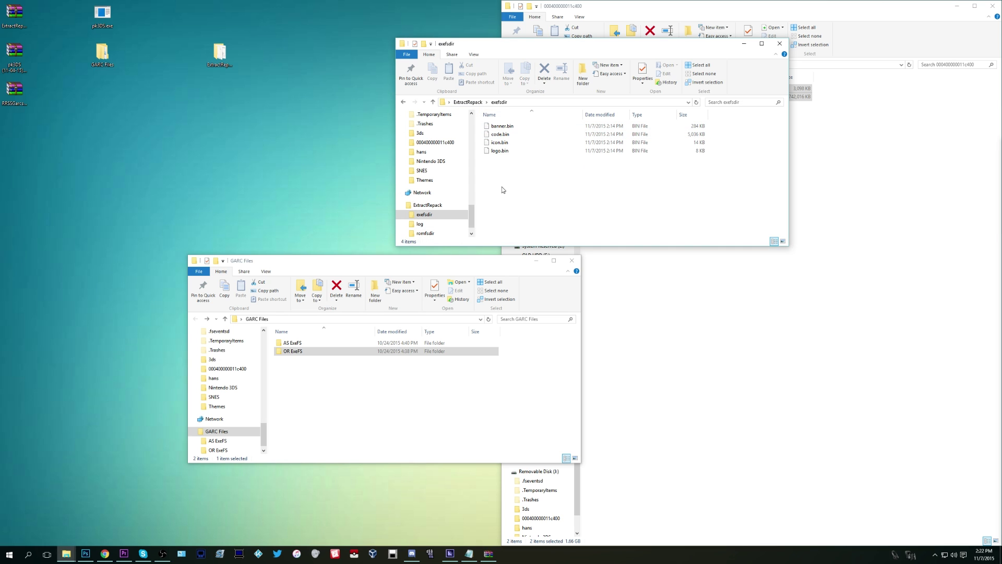
{"action": "left_click", "coordinate": [506, 136]}
{"action": "key", "text": "Delete"}
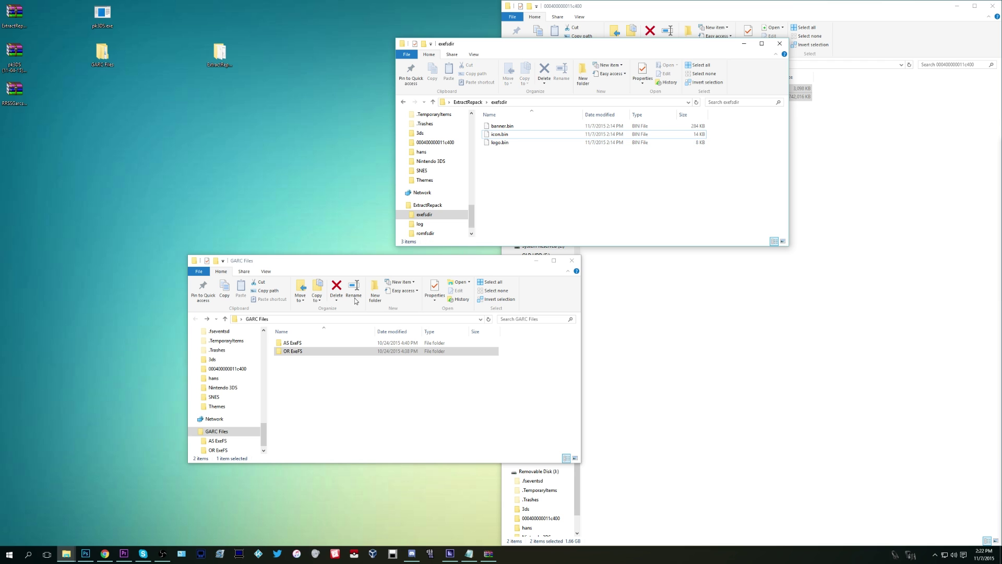
- Move .code.bin and icon.bin from the OR ExeFS folder into exefsdir, replacing the existing icon.bin
{"action": "double_click", "coordinate": [297, 350]}
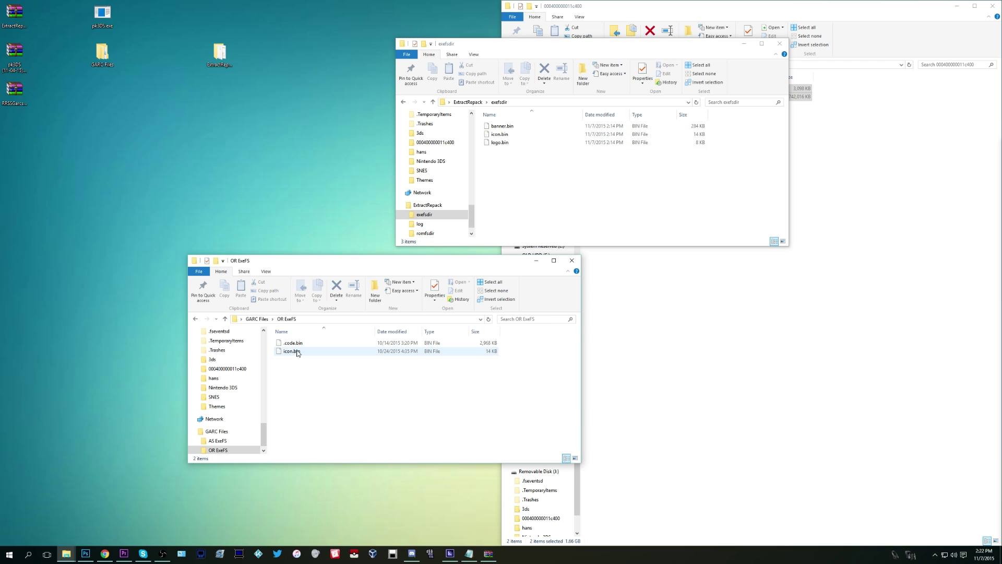
{"action": "left_click_drag", "start_coordinate": [298, 361], "coordinate": [295, 342]}
{"action": "left_click_drag", "start_coordinate": [417, 342], "coordinate": [607, 182]}
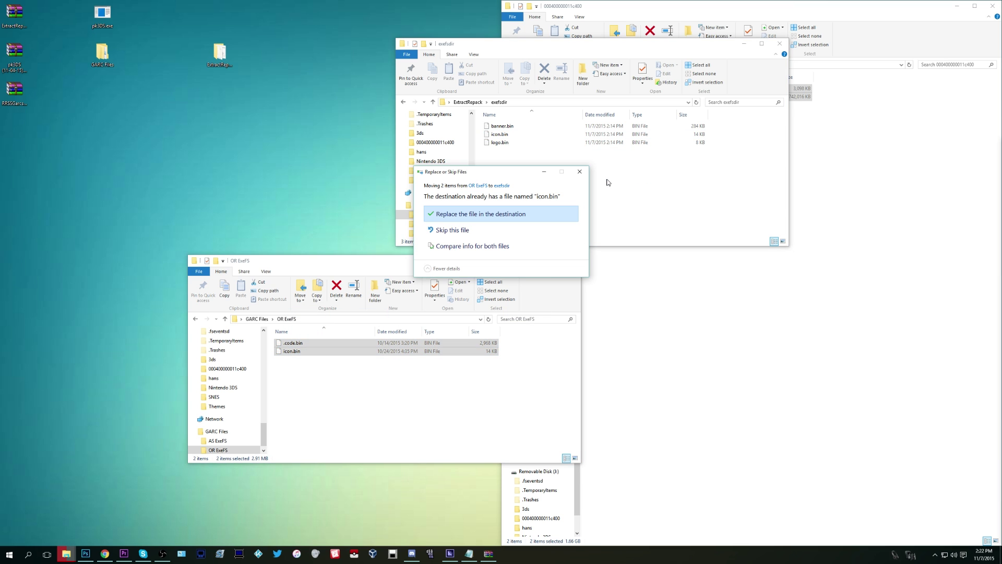
{"action": "left_click", "coordinate": [492, 214]}
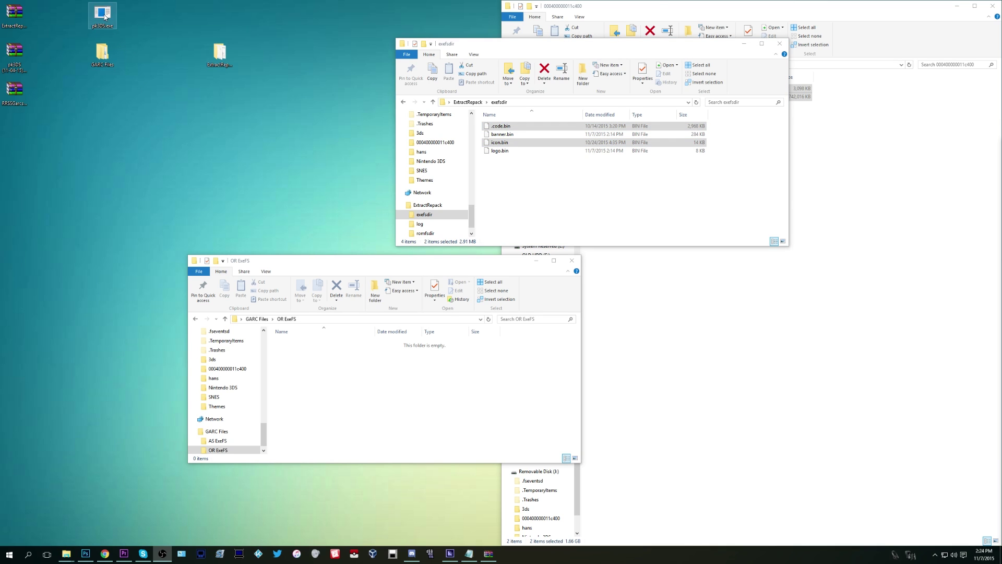
- Launch pk3DS and load the ExtractRepack folder from the desktop, agreeing to decompress code.bin and dismissing the alerts
{"action": "double_click", "coordinate": [104, 17]}
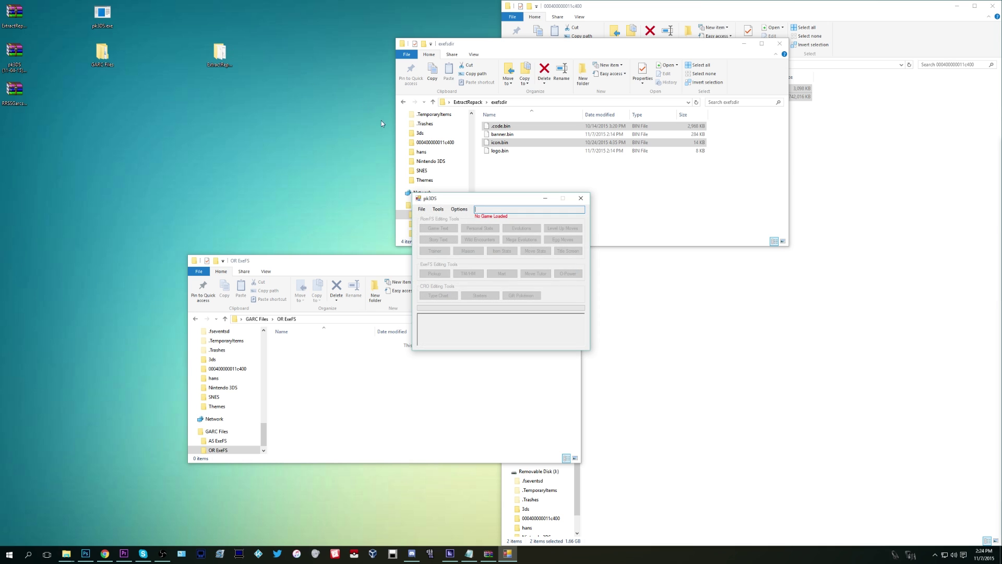
{"action": "left_click", "coordinate": [421, 209]}
{"action": "left_click", "coordinate": [417, 216]}
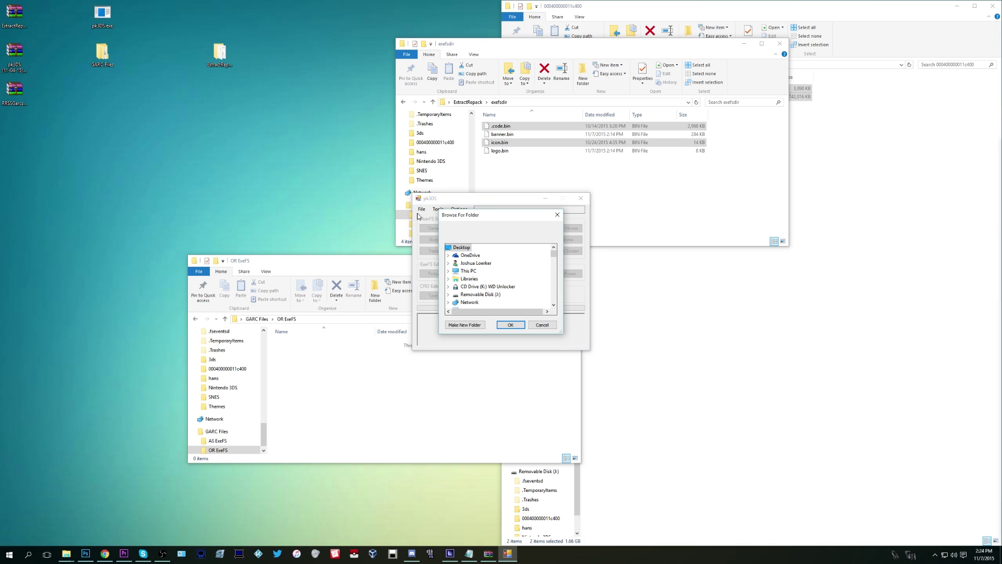
{"action": "scroll", "coordinate": [495, 274], "scroll_direction": "down", "scroll_amount": 5}
{"action": "scroll", "coordinate": [492, 279], "scroll_direction": "down", "scroll_amount": 5}
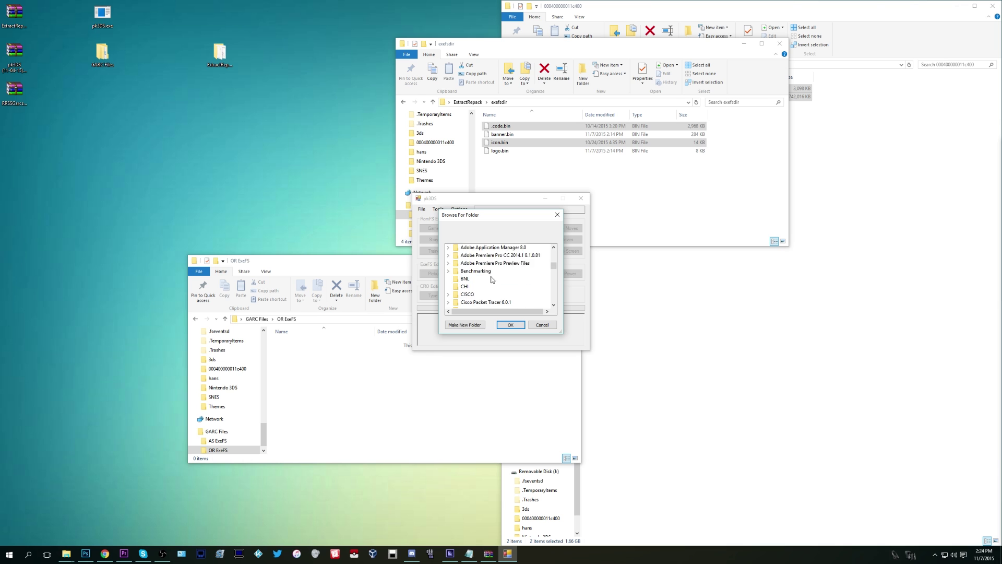
{"action": "double_click", "coordinate": [490, 279]}
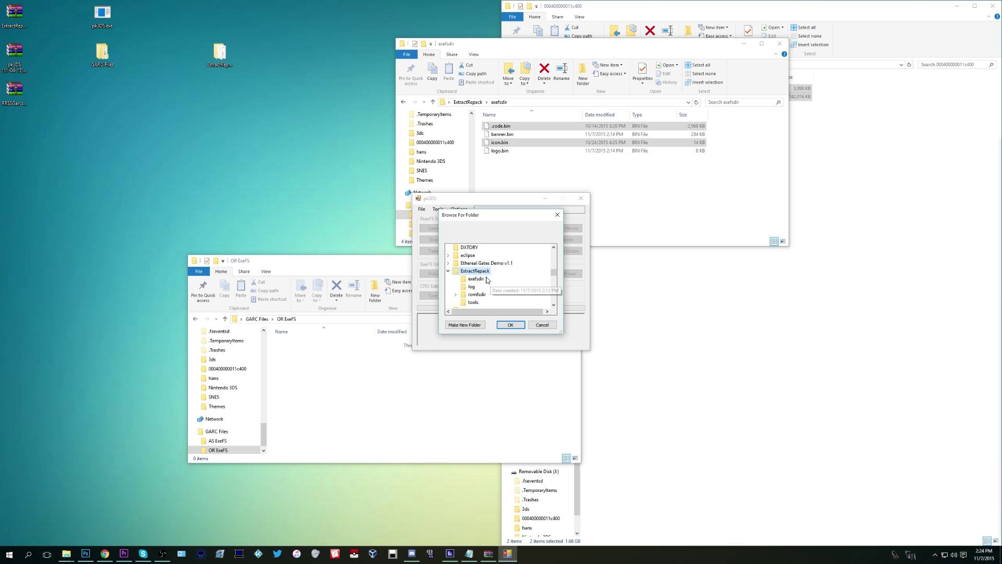
{"action": "left_click", "coordinate": [510, 325]}
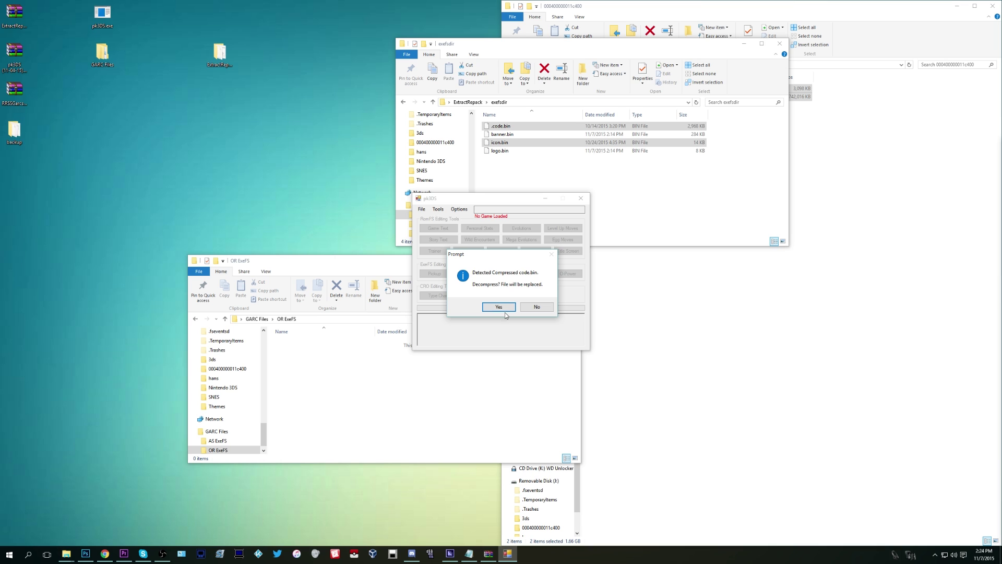
{"action": "left_click", "coordinate": [500, 308]}
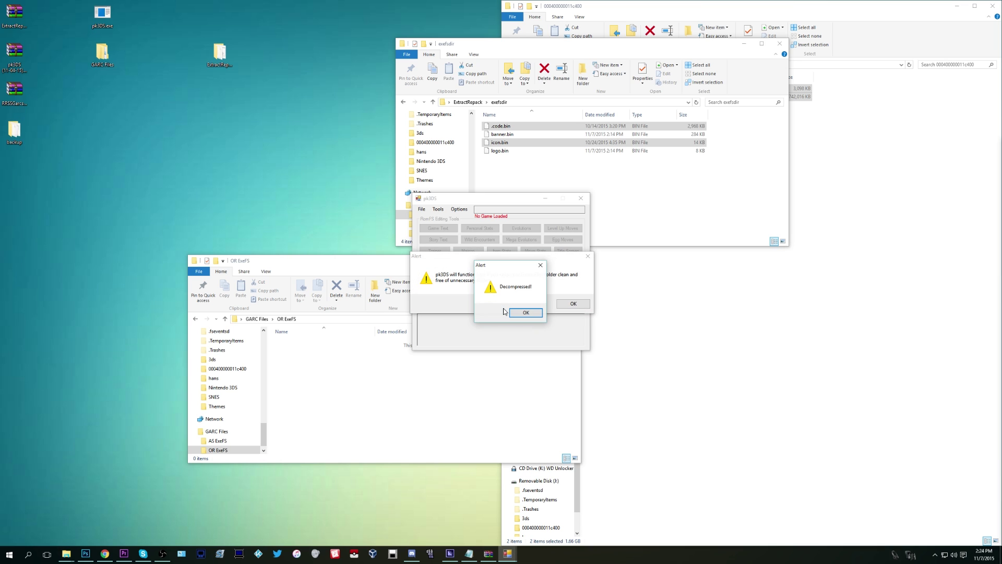
{"action": "left_click", "coordinate": [525, 313]}
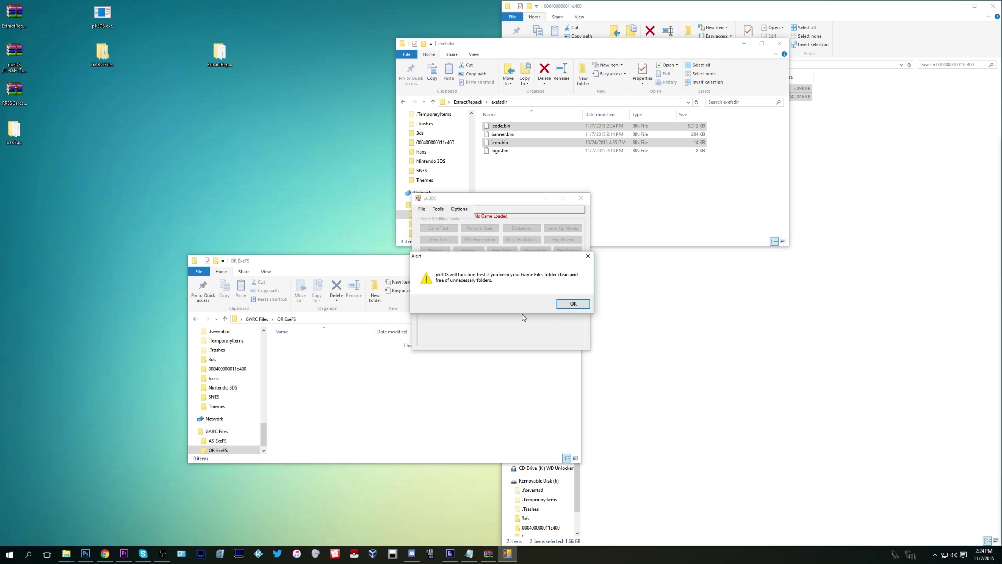
{"action": "left_click", "coordinate": [572, 303]}
- Rebuild the RomFS from the loaded game files and save it as risingruby.bin in the ExtractRepack folder
{"action": "left_click", "coordinate": [438, 209]}
{"action": "mouse_move", "coordinate": [451, 235]}
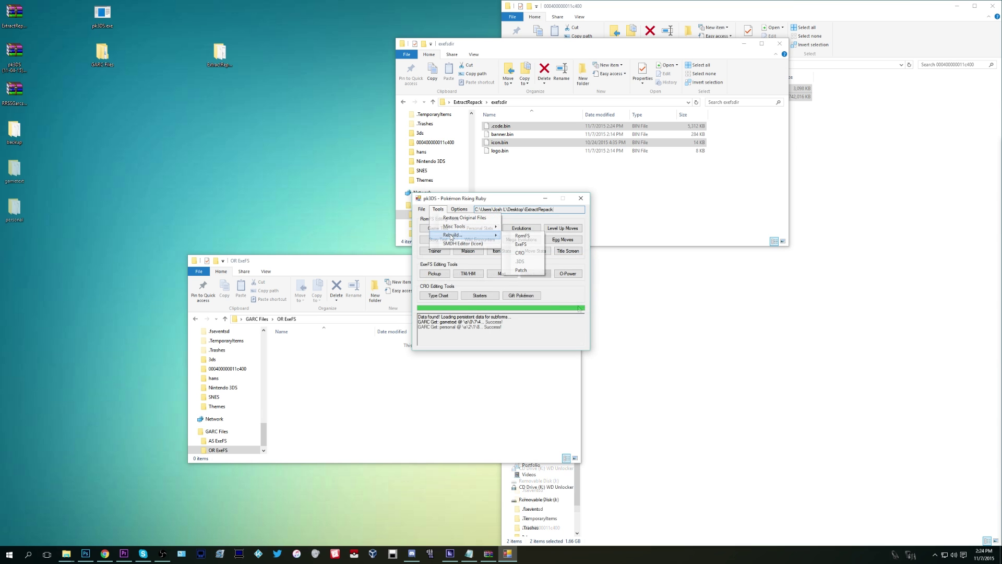
{"action": "left_click", "coordinate": [522, 235]}
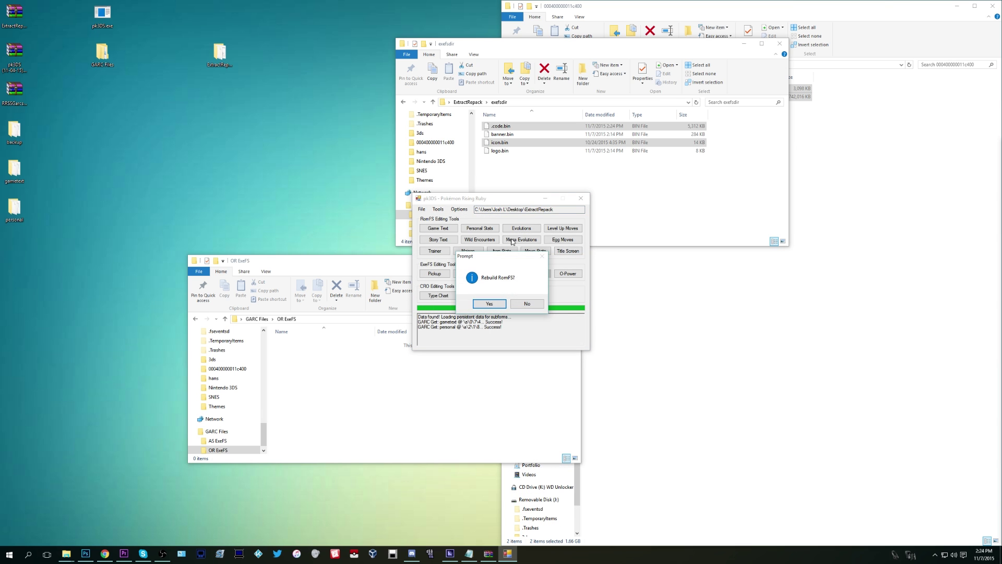
{"action": "left_click", "coordinate": [491, 304]}
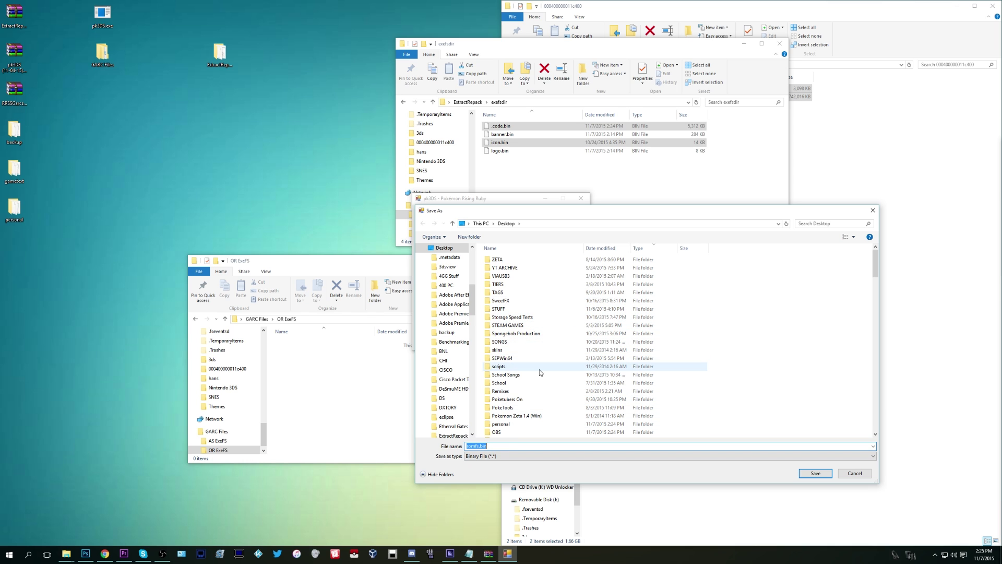
{"action": "scroll", "coordinate": [540, 368], "scroll_direction": "down", "scroll_amount": 7}
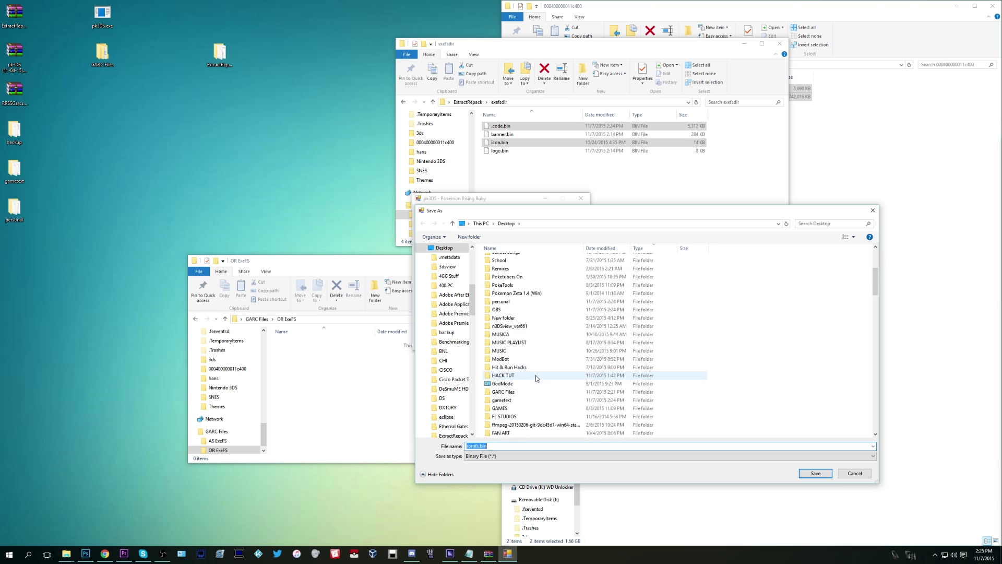
{"action": "double_click", "coordinate": [524, 400]}
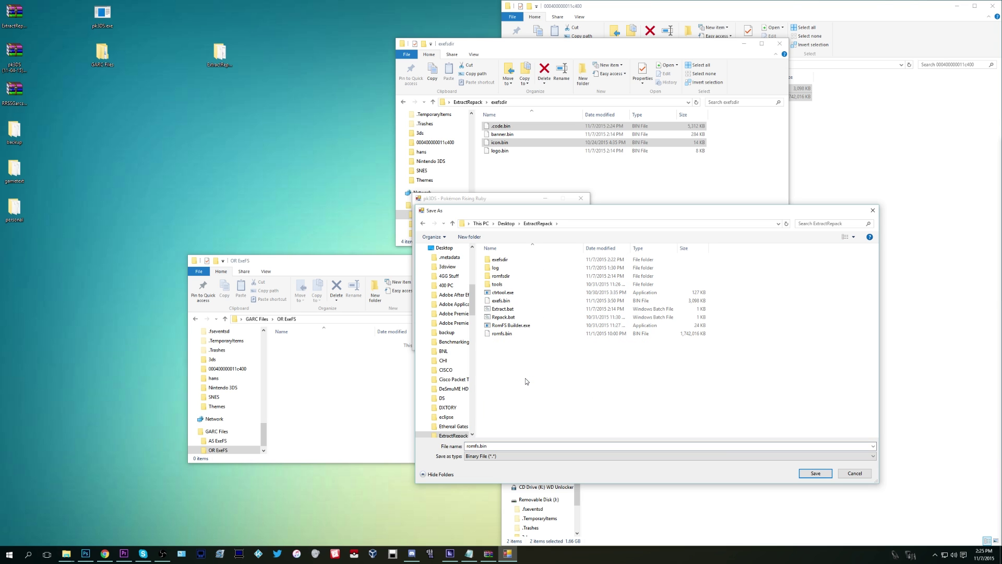
{"action": "type", "text": "ruby"}
{"action": "left_click", "coordinate": [815, 473]}
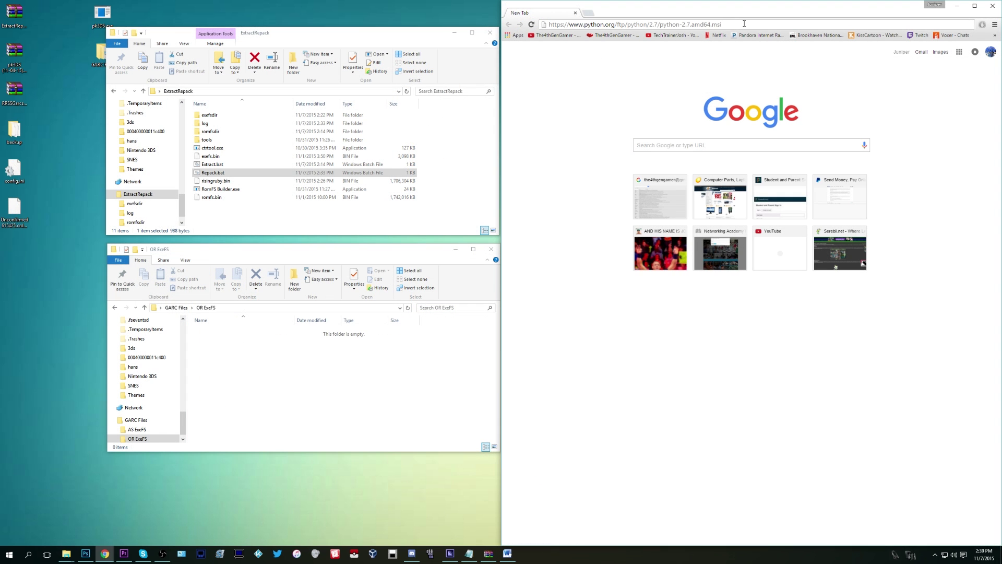
- Download python-2.7.amd64.msi from python.org and install Python 2.7 for all users in C:\Python27
{"action": "key", "text": "Return"}
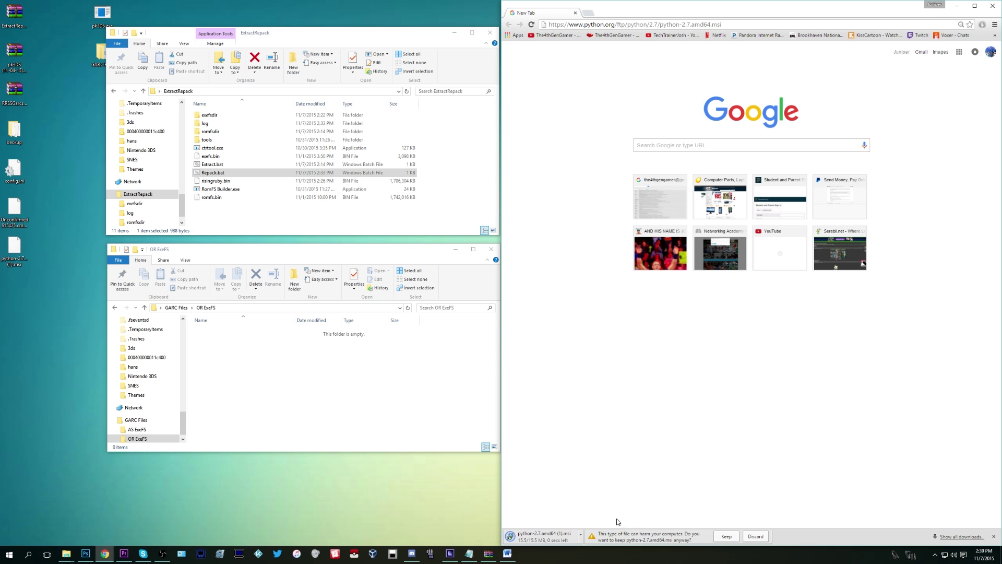
{"action": "left_click", "coordinate": [543, 536]}
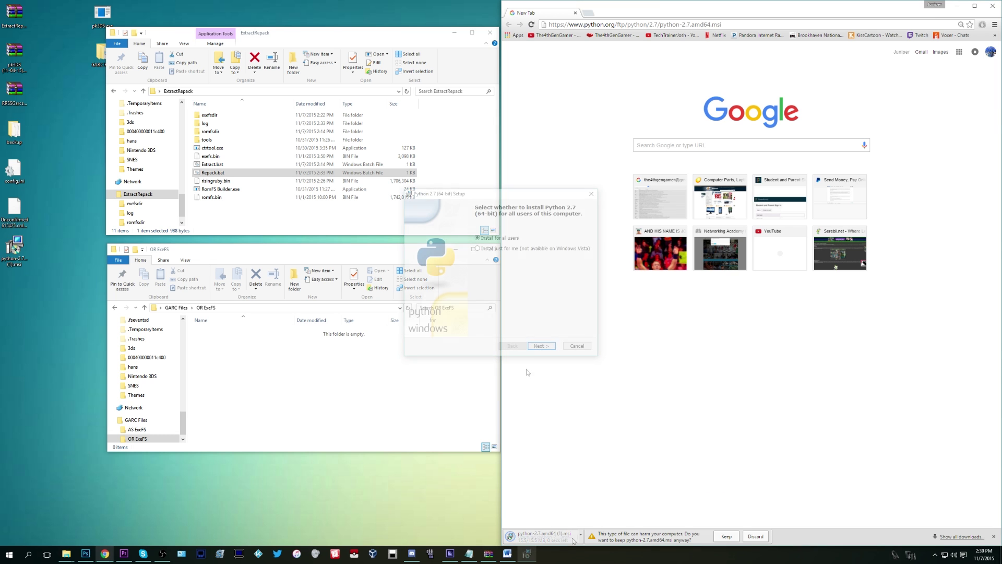
{"action": "left_click", "coordinate": [540, 344]}
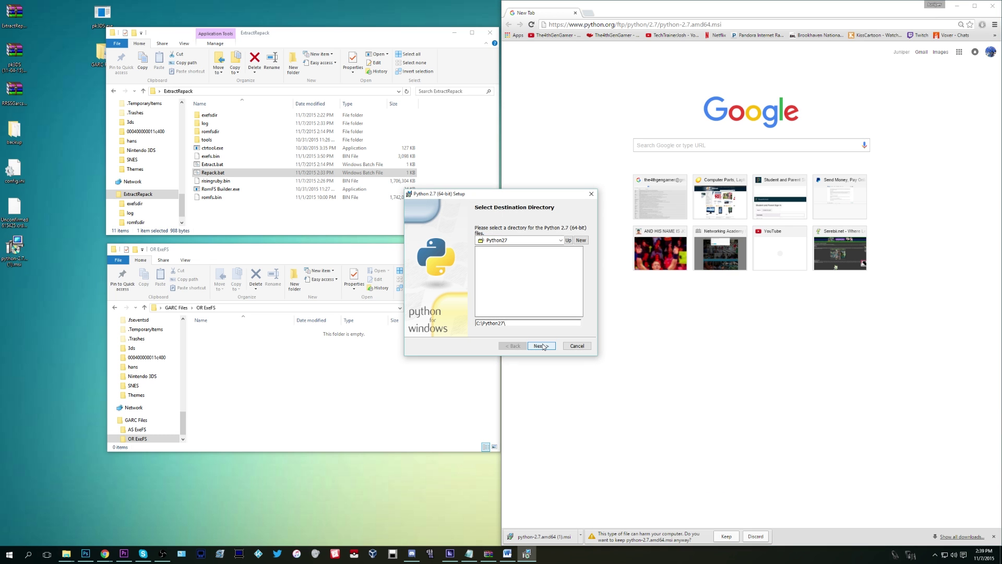
{"action": "left_click", "coordinate": [542, 346]}
{"action": "left_click", "coordinate": [541, 346]}
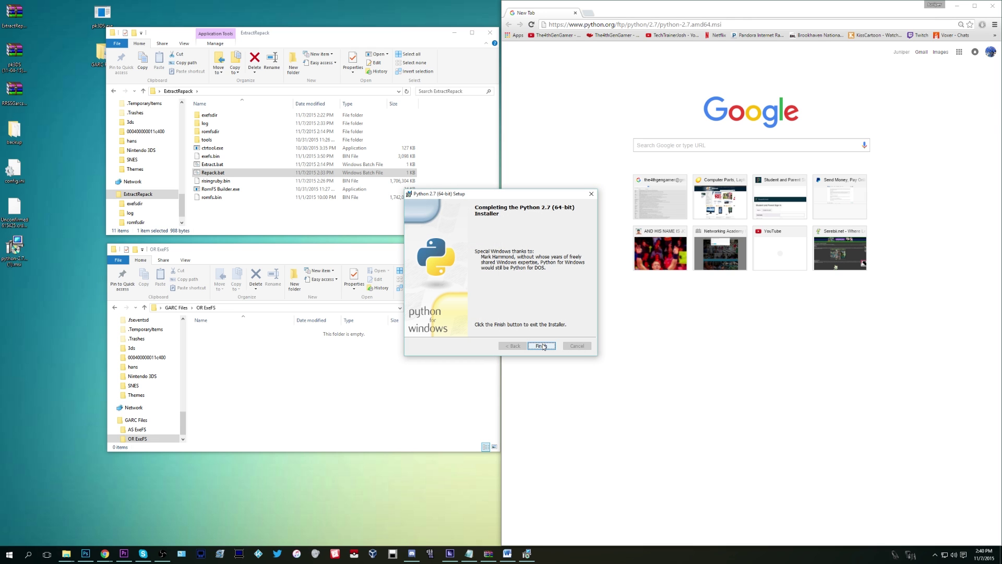
{"action": "left_click", "coordinate": [541, 346]}
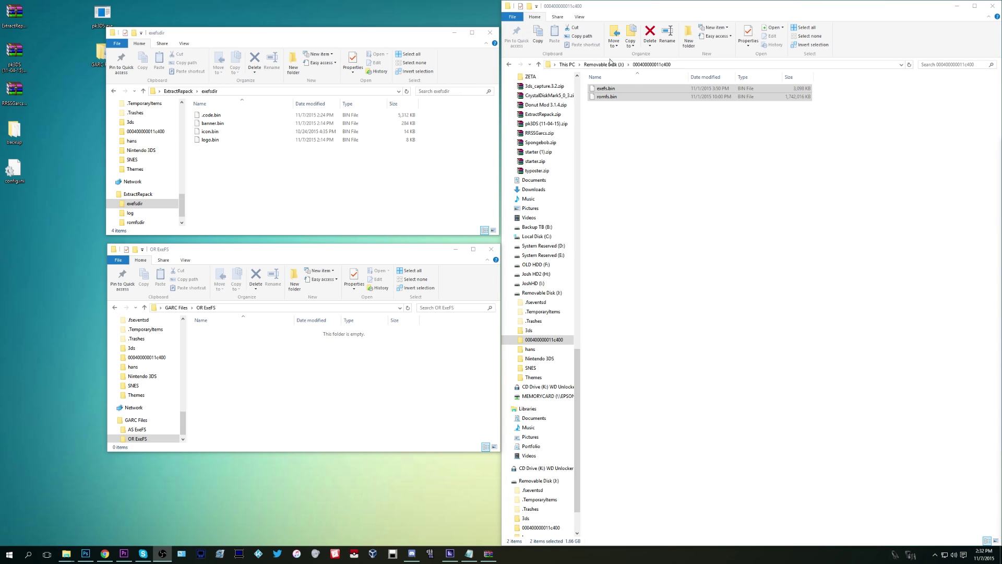
- Copy the last eight characters of the game's title ID folder name on the removable disk without renaming the folder
{"action": "left_click", "coordinate": [610, 65]}
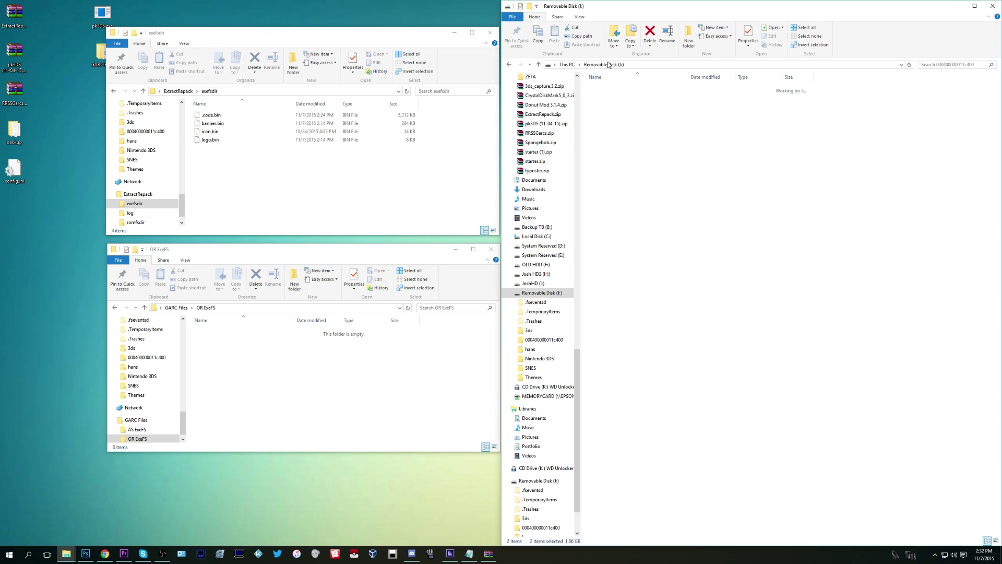
{"action": "right_click", "coordinate": [636, 121]}
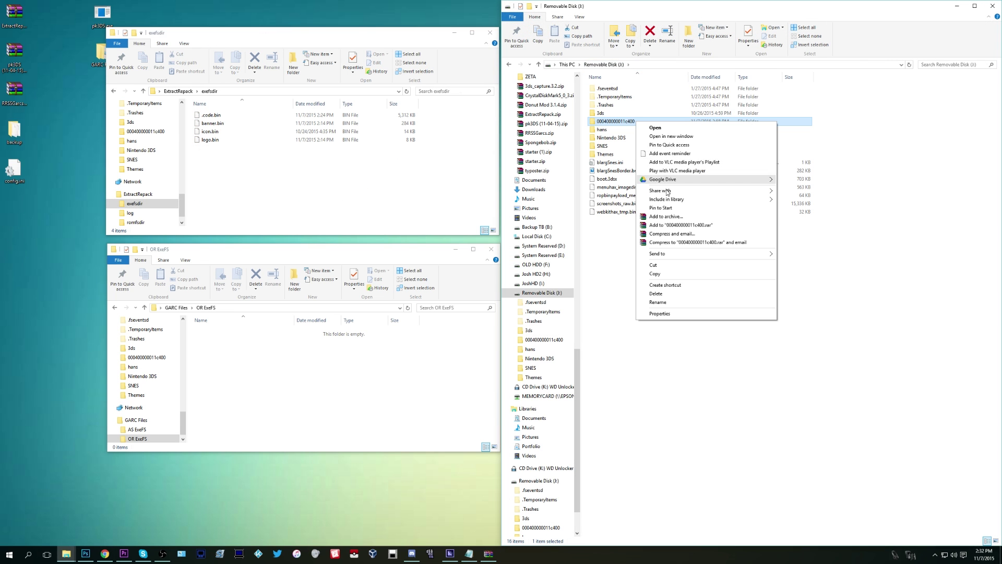
{"action": "left_click", "coordinate": [659, 300]}
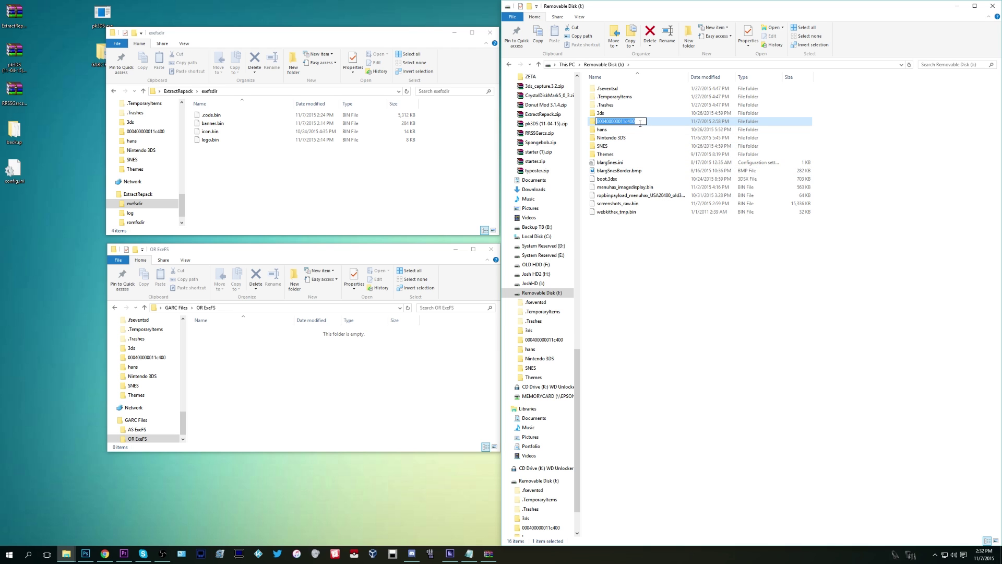
{"action": "left_click", "coordinate": [633, 122]}
{"action": "left_click_drag", "start_coordinate": [631, 122], "coordinate": [617, 122]}
{"action": "left_click", "coordinate": [715, 293]}
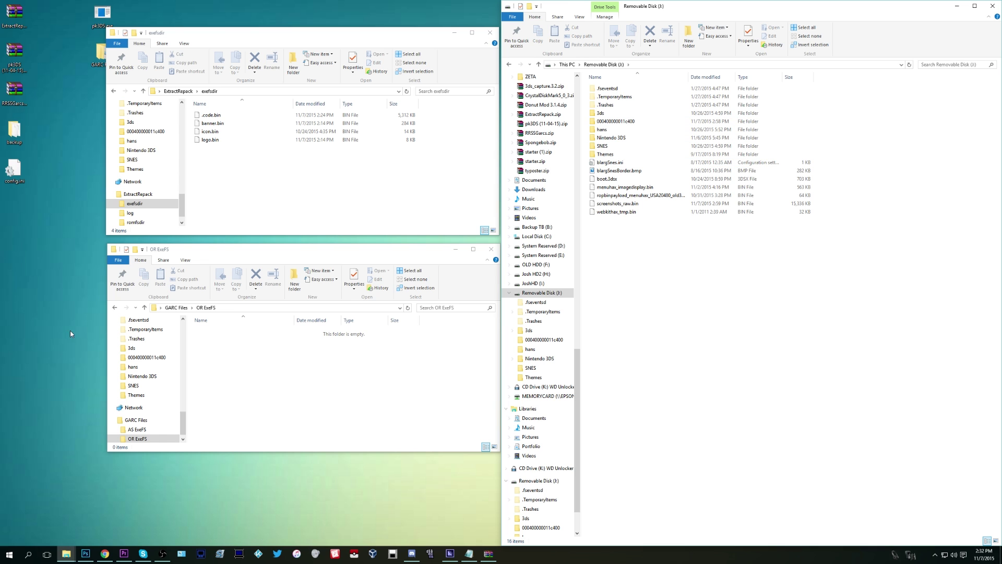
- Switch to Microsoft Word 2010, note the low title ID 0011c400 in a blank document, and minimize it
{"action": "left_click", "coordinate": [24, 555]}
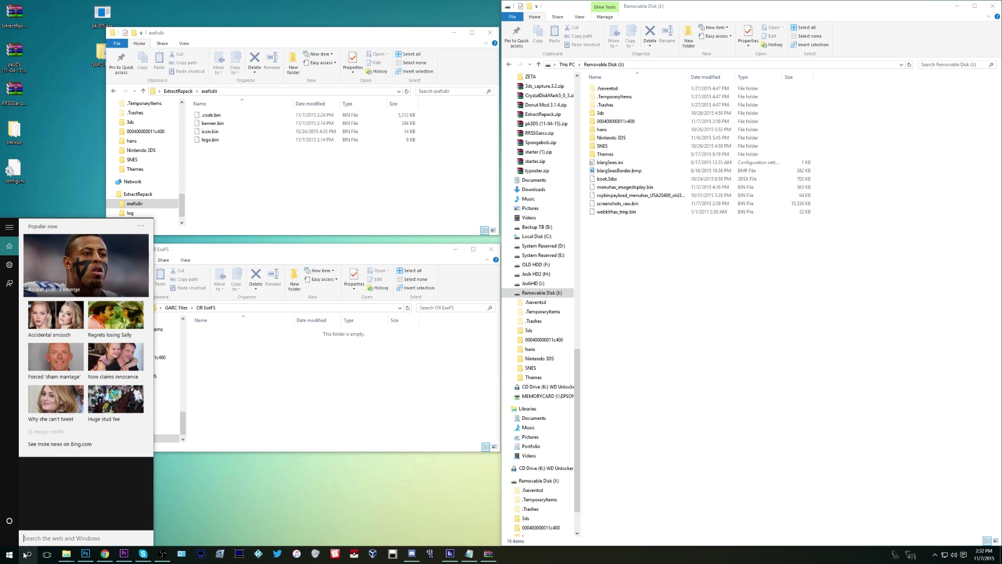
{"action": "type", "text": "Word"}
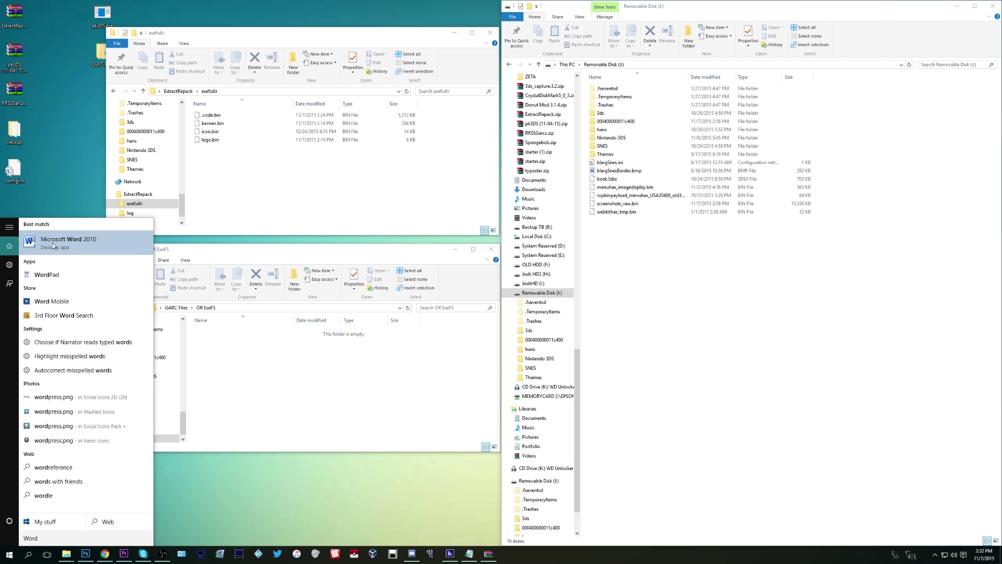
{"action": "key", "text": "Return"}
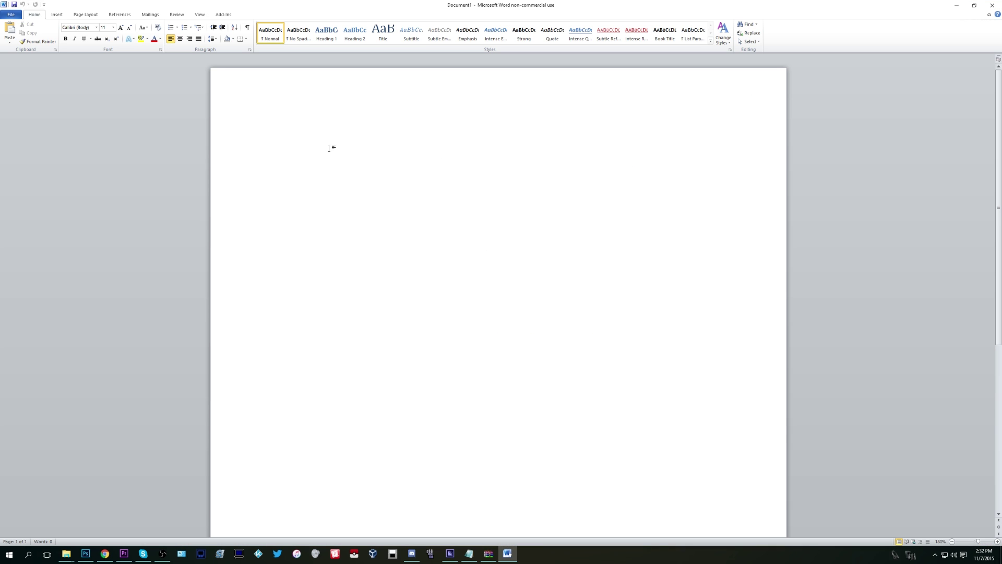
{"action": "left_click_drag", "start_coordinate": [516, 5], "coordinate": [363, 158]}
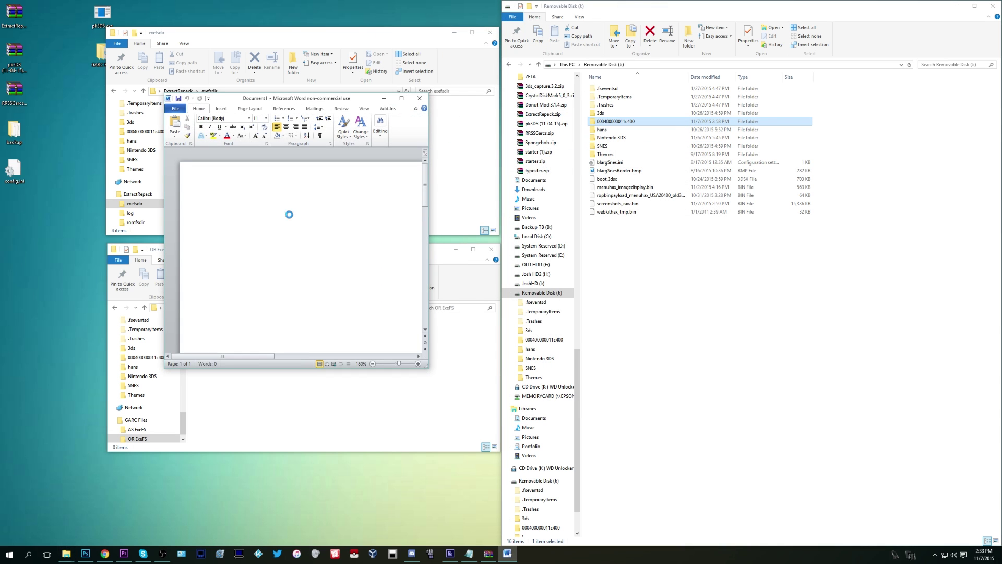
{"action": "type", "text": "0011c400"}
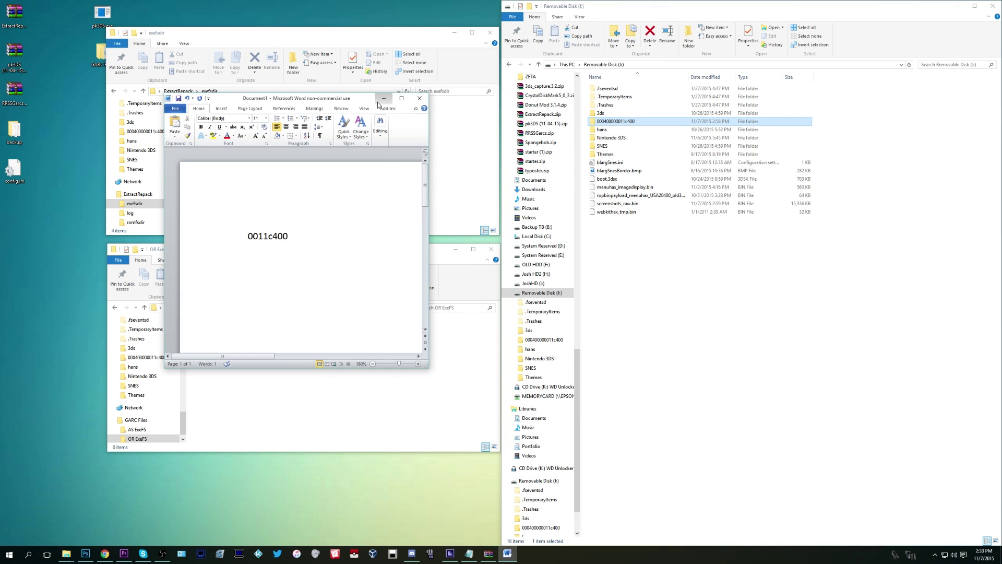
{"action": "left_click", "coordinate": [384, 98]}
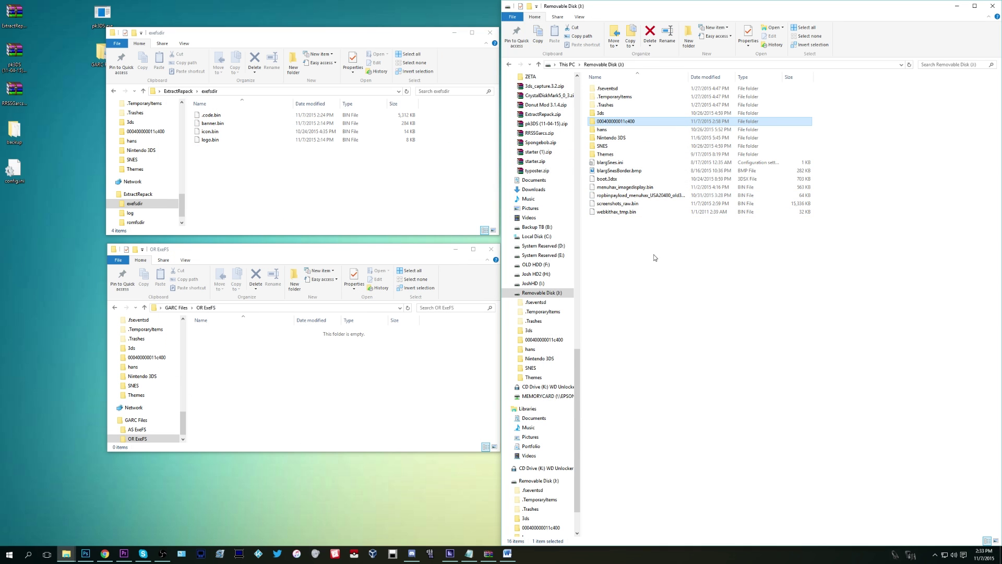
- Open the game's title ID folder on the removable disk
{"action": "left_click", "coordinate": [625, 123]}
{"action": "key", "text": "super+c"}
{"action": "double_click", "coordinate": [653, 121]}
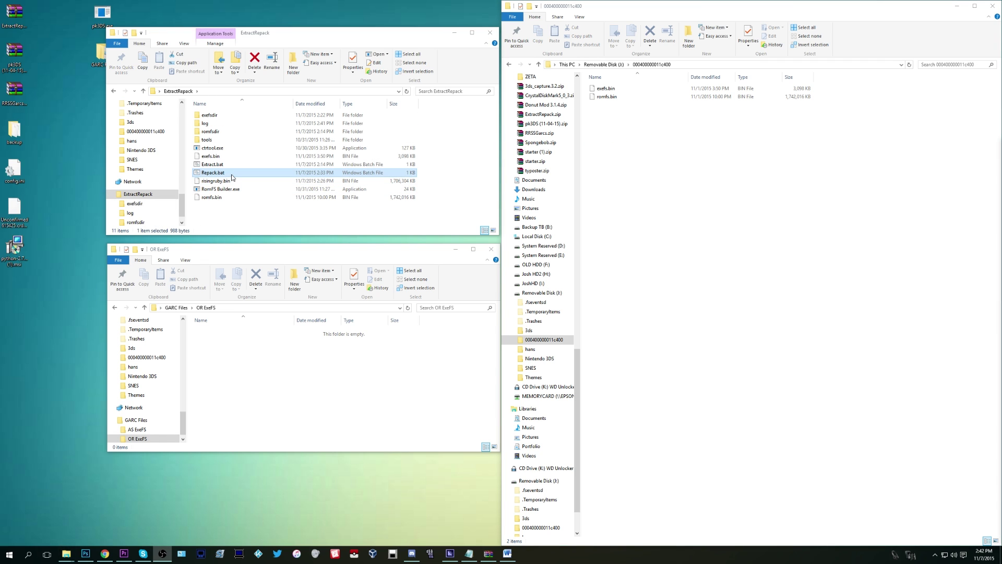
- Run Repack.bat from the ExtractRepack folder and give risingruby.bin as the rebuilt romfs file name
{"action": "double_click", "coordinate": [231, 174]}
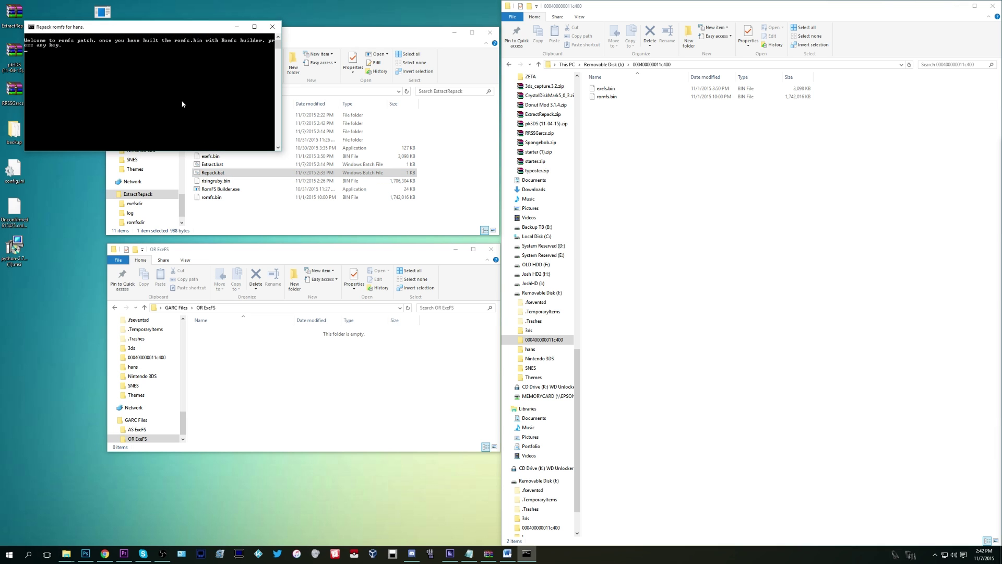
{"action": "key", "text": "Return"}
{"action": "type", "text": "rising"}
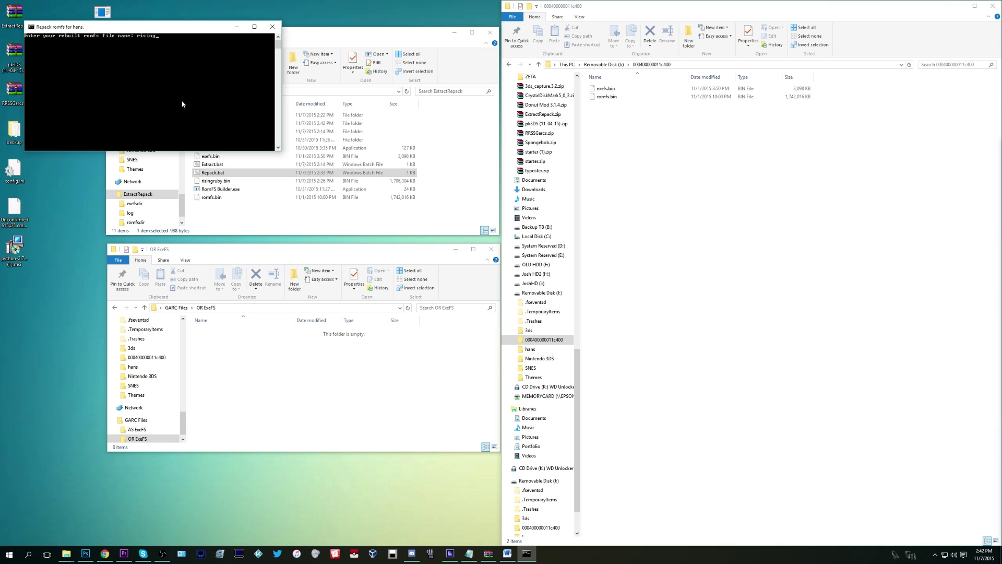
{"action": "type", "text": "ruby.ba"}
{"action": "key", "text": "BackSpace"}
{"action": "key", "text": "BackSpace"}
{"action": "key", "text": "Return"}
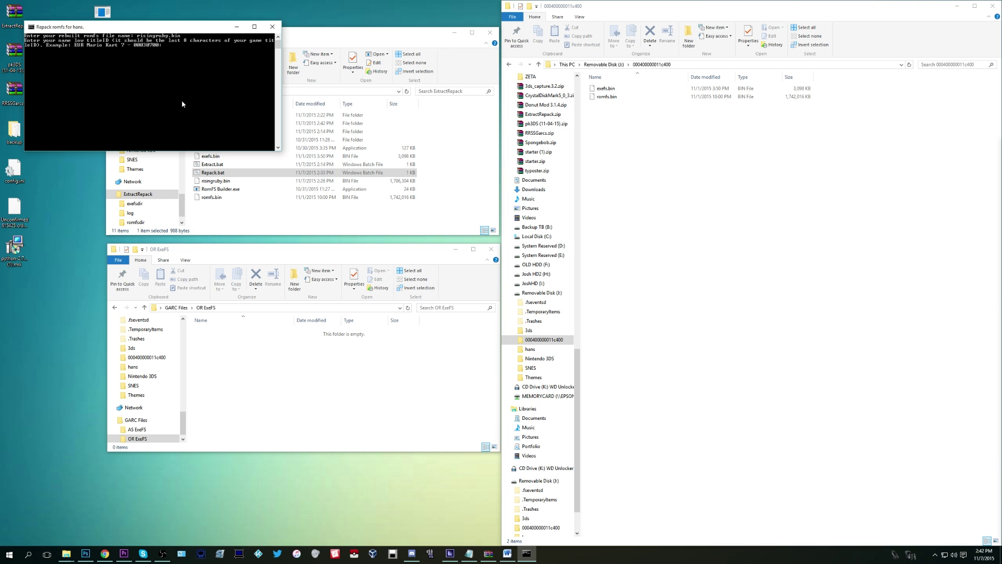
- Enter 0011c400 as the game's low title ID in the repack script
{"action": "right_click", "coordinate": [200, 52]}
{"action": "left_click", "coordinate": [221, 76]}
{"action": "key", "text": "Return"}
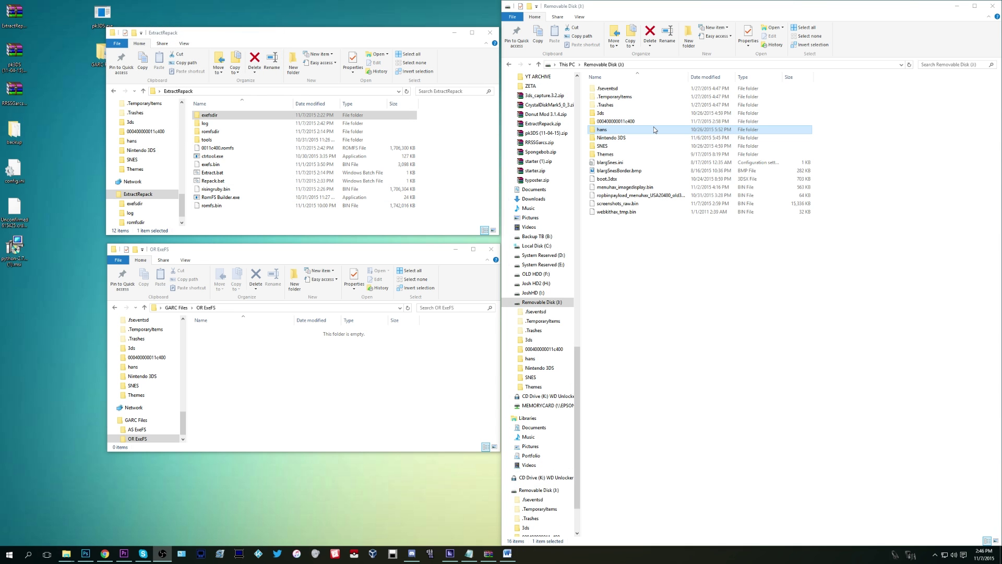
- Copy .code.bin from ExtractRepack's exefsdir folder into the hans folder on the removable disk
{"action": "left_click", "coordinate": [654, 130]}
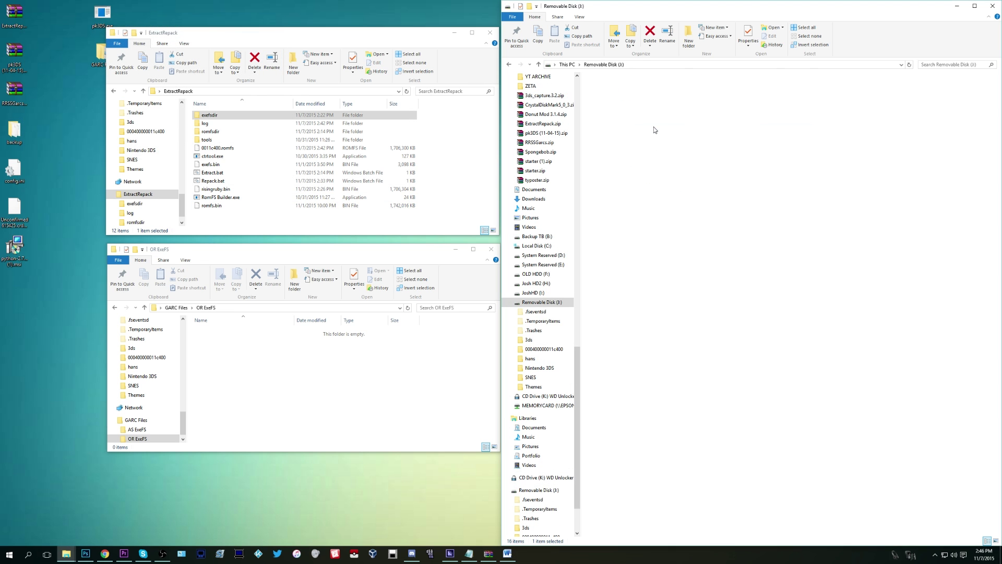
{"action": "double_click", "coordinate": [213, 116]}
{"action": "left_click", "coordinate": [217, 116]}
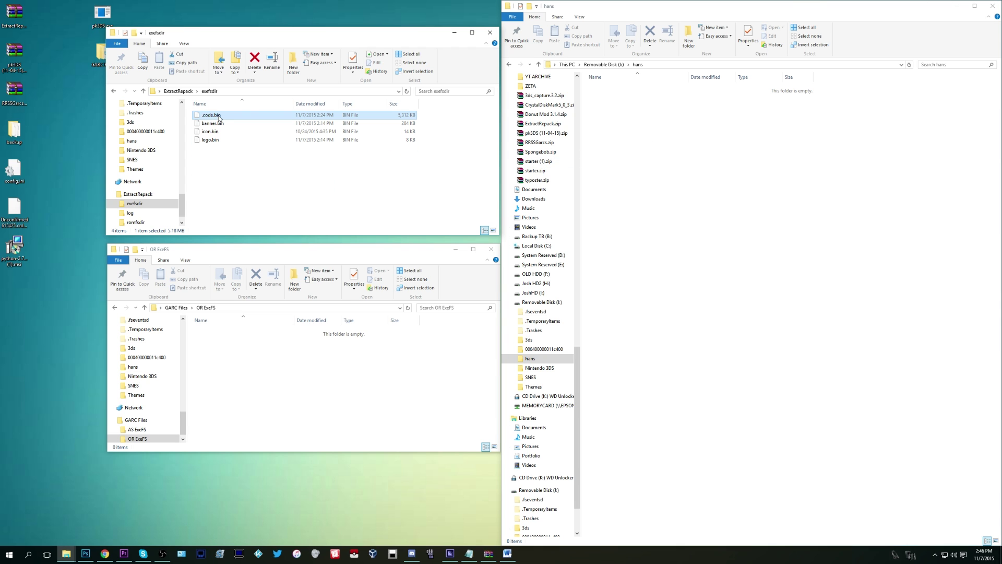
{"action": "left_click_drag", "start_coordinate": [219, 118], "coordinate": [655, 131]}
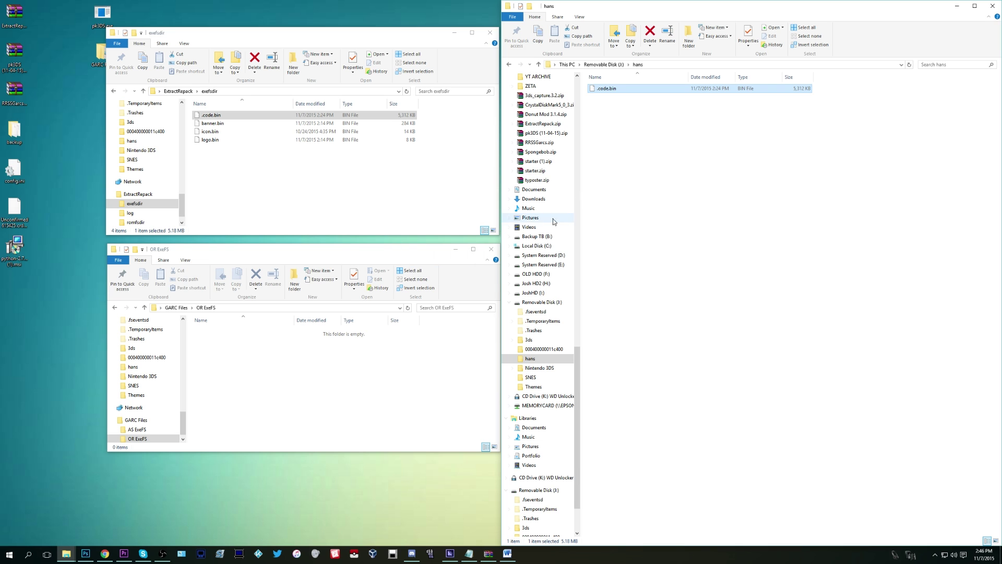
- Rename the copied .code.bin in the hans folder to 0011c400.code, accepting the extension change
{"action": "right_click", "coordinate": [640, 91]}
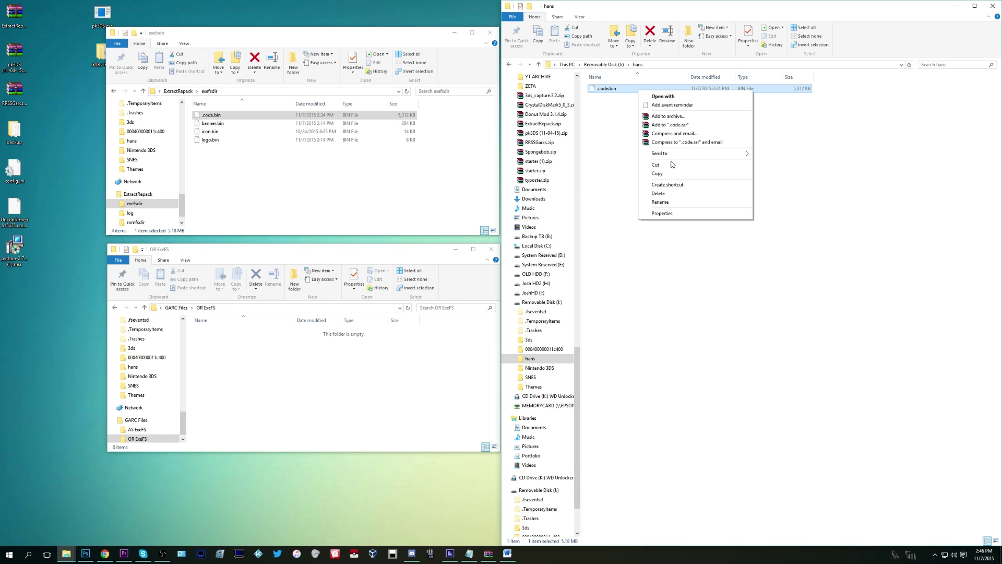
{"action": "left_click", "coordinate": [660, 201]}
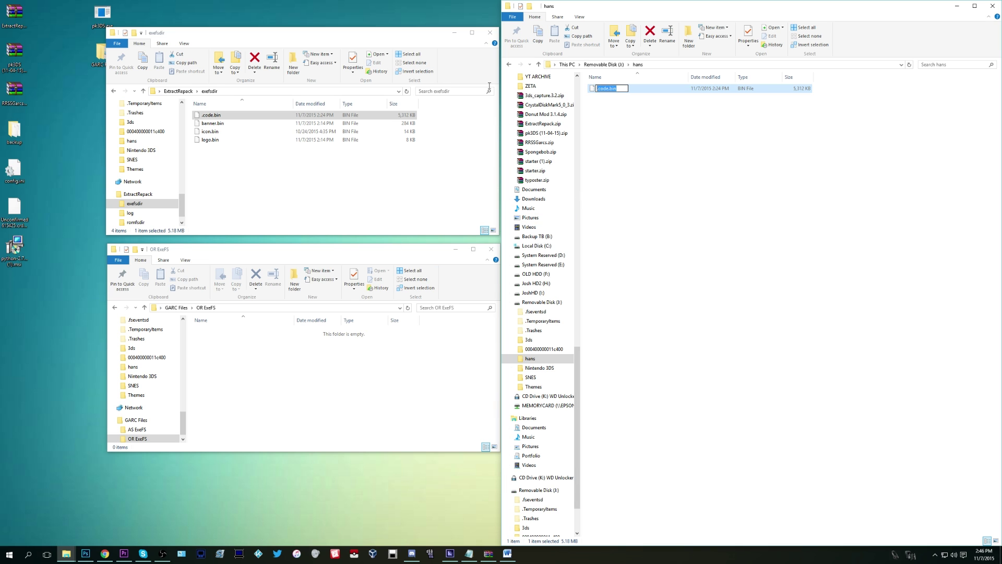
{"action": "right_click", "coordinate": [612, 89]}
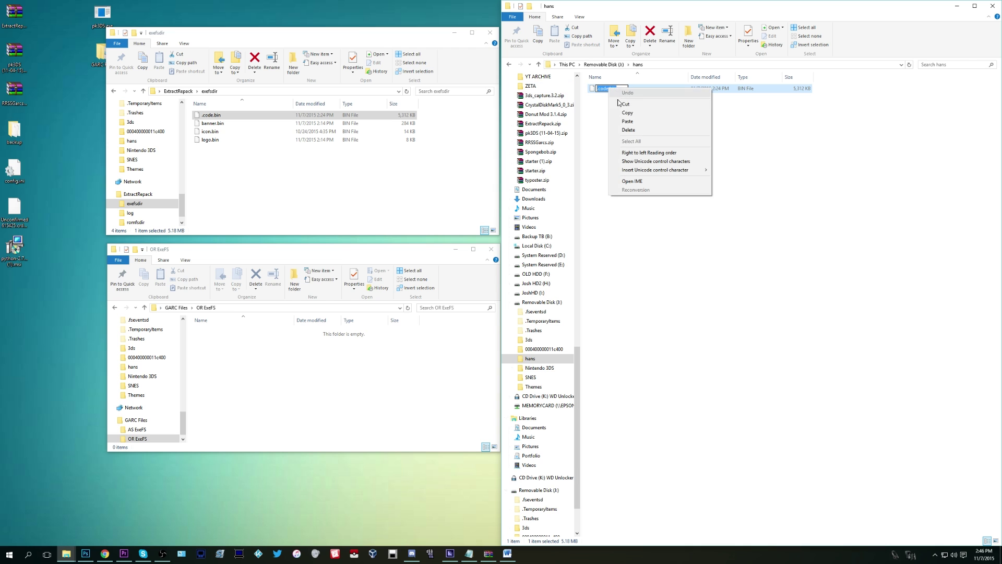
{"action": "left_click", "coordinate": [627, 121]}
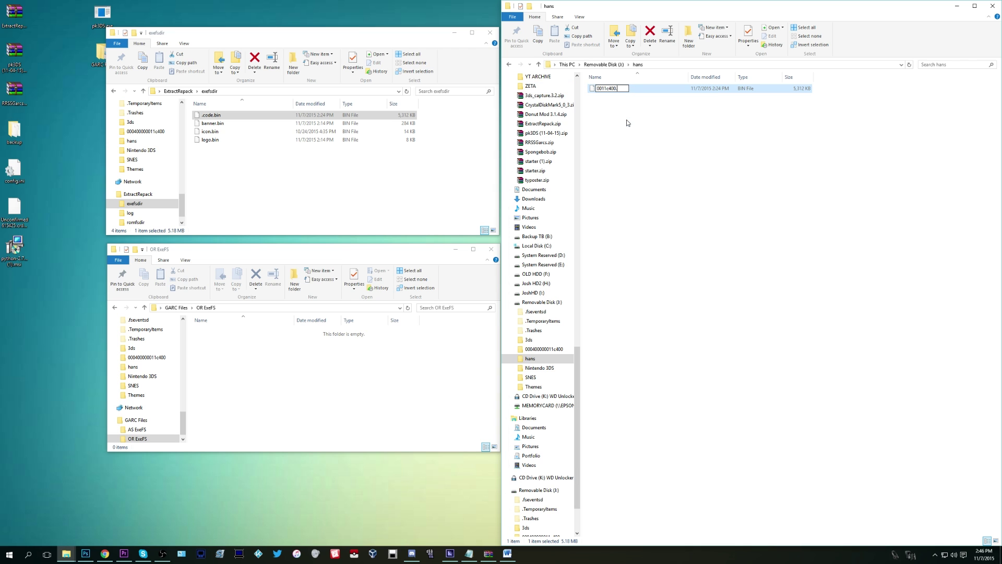
{"action": "key", "text": "Return"}
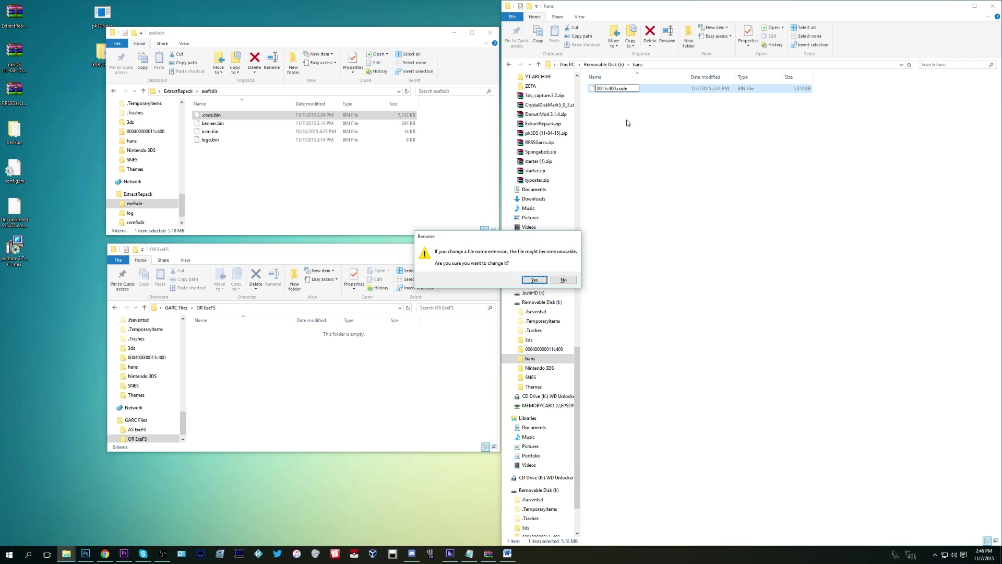
{"action": "key", "text": "Return"}
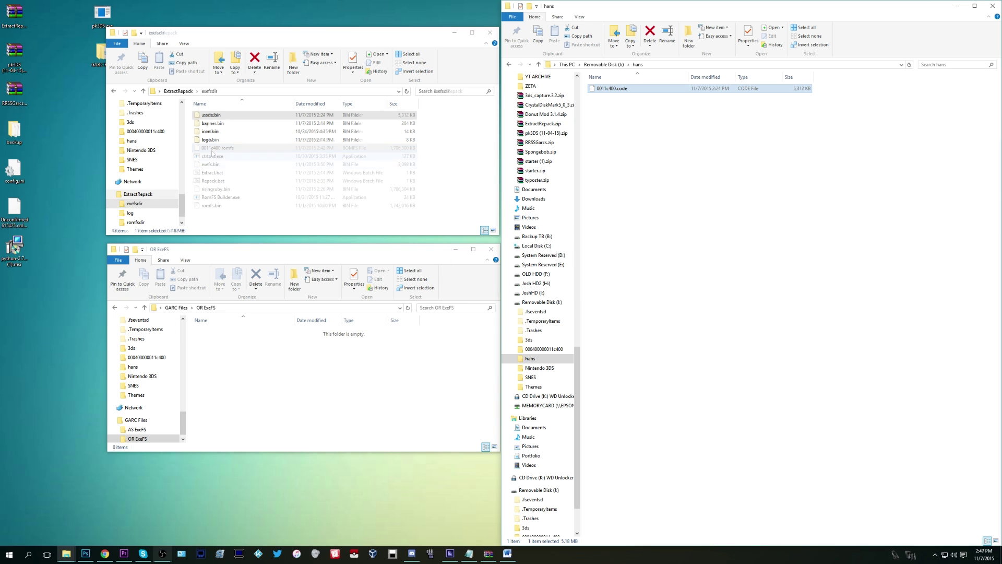
- Copy 0011c400.romfs from the ExtractRepack folder into the hans folder on the removable disk
{"action": "left_click", "coordinate": [235, 148]}
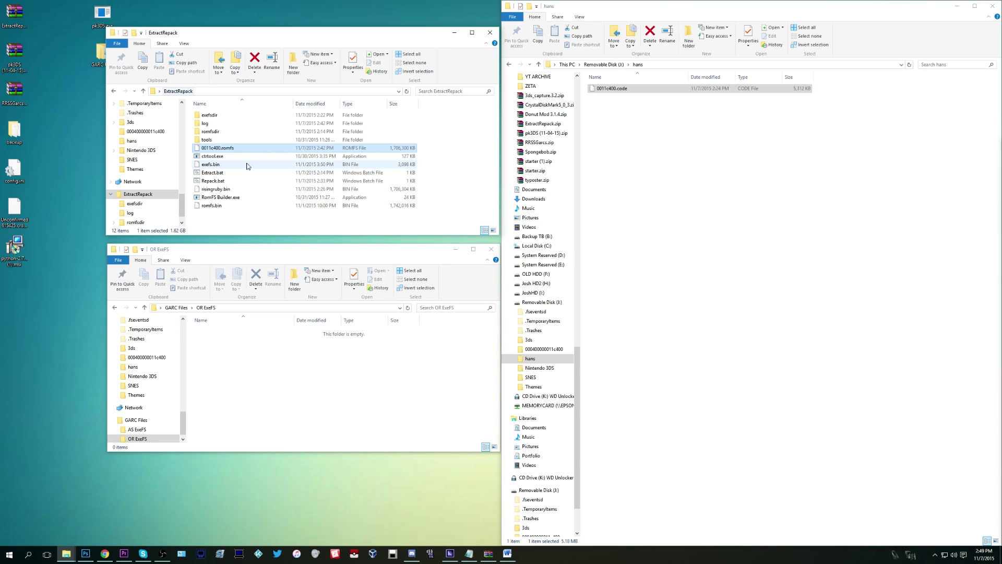
{"action": "left_click_drag", "start_coordinate": [230, 148], "coordinate": [660, 163]}
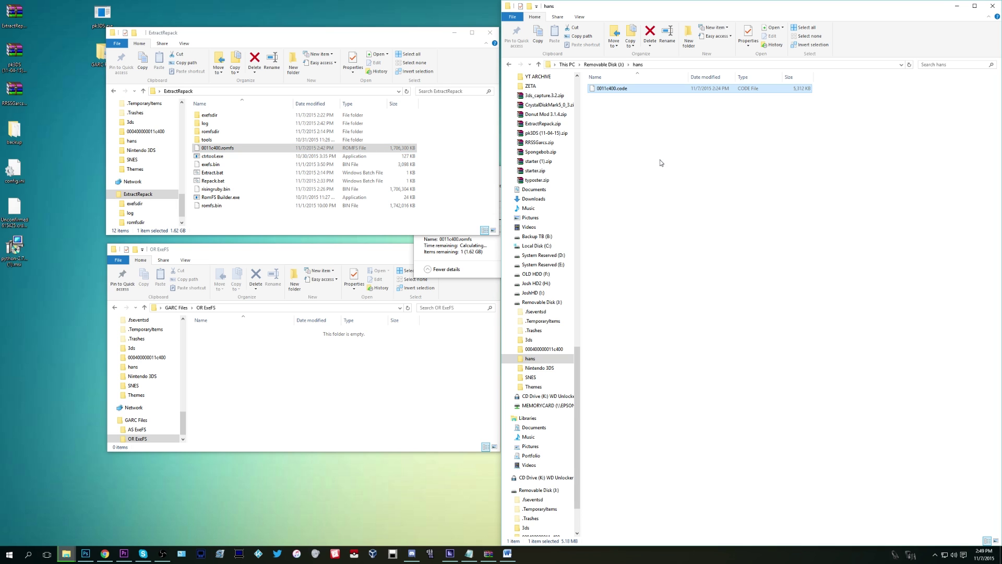
{"action": "left_click", "coordinate": [462, 261]}
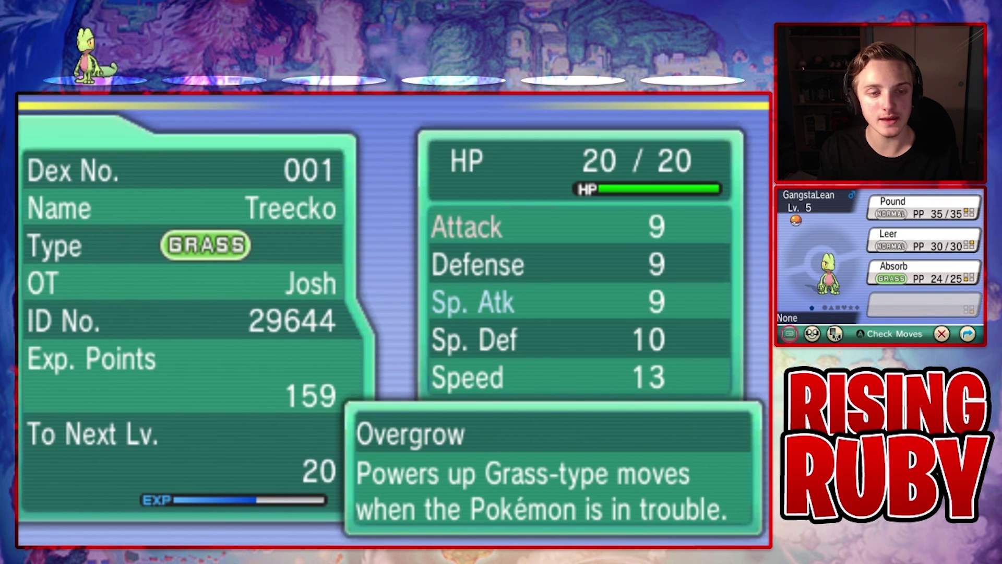
{"action": "key", "text": "Right"}
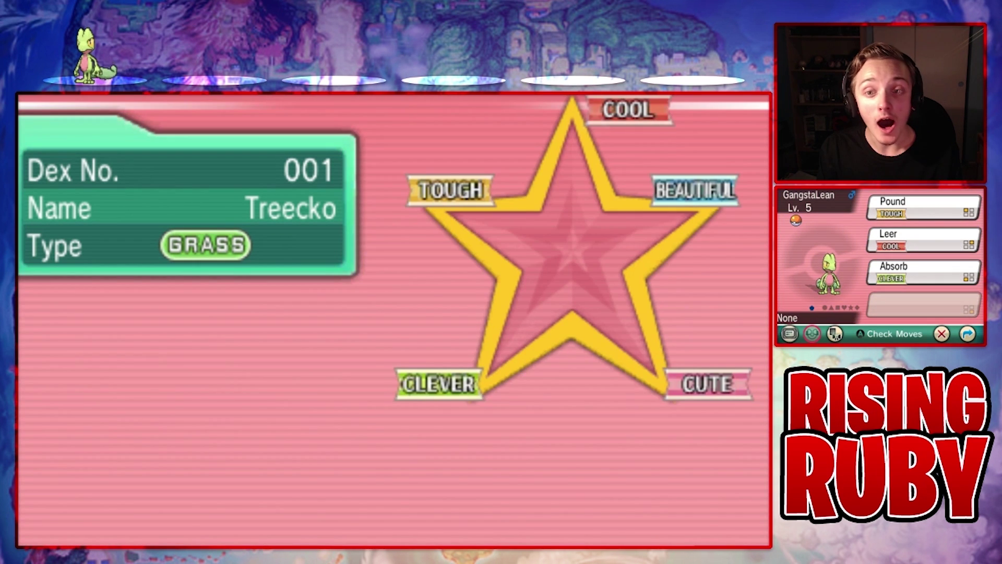
{"action": "key", "text": "Left"}
{"action": "key", "text": "Right"}
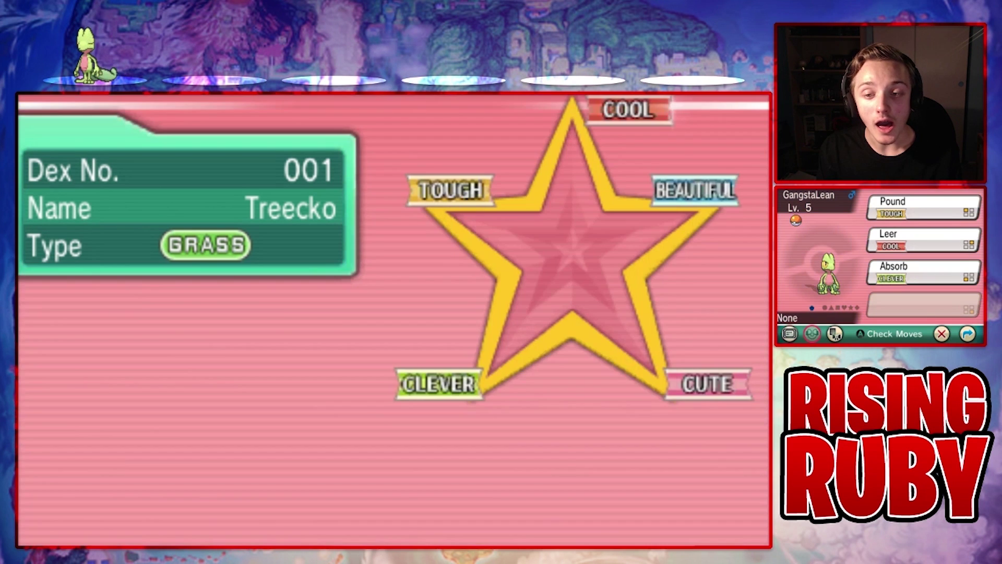
{"action": "key", "text": "Right"}
{"action": "key", "text": "Right"}
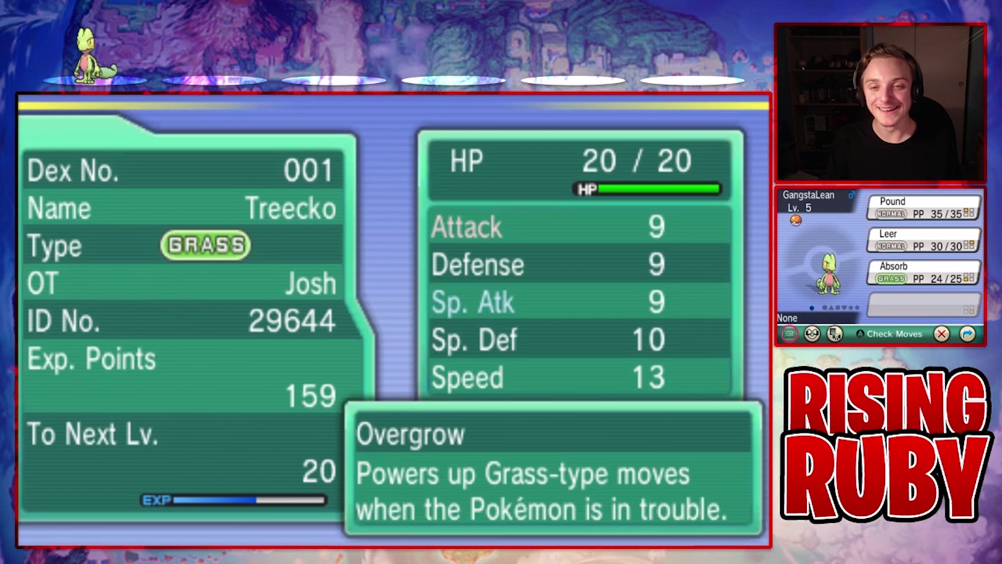